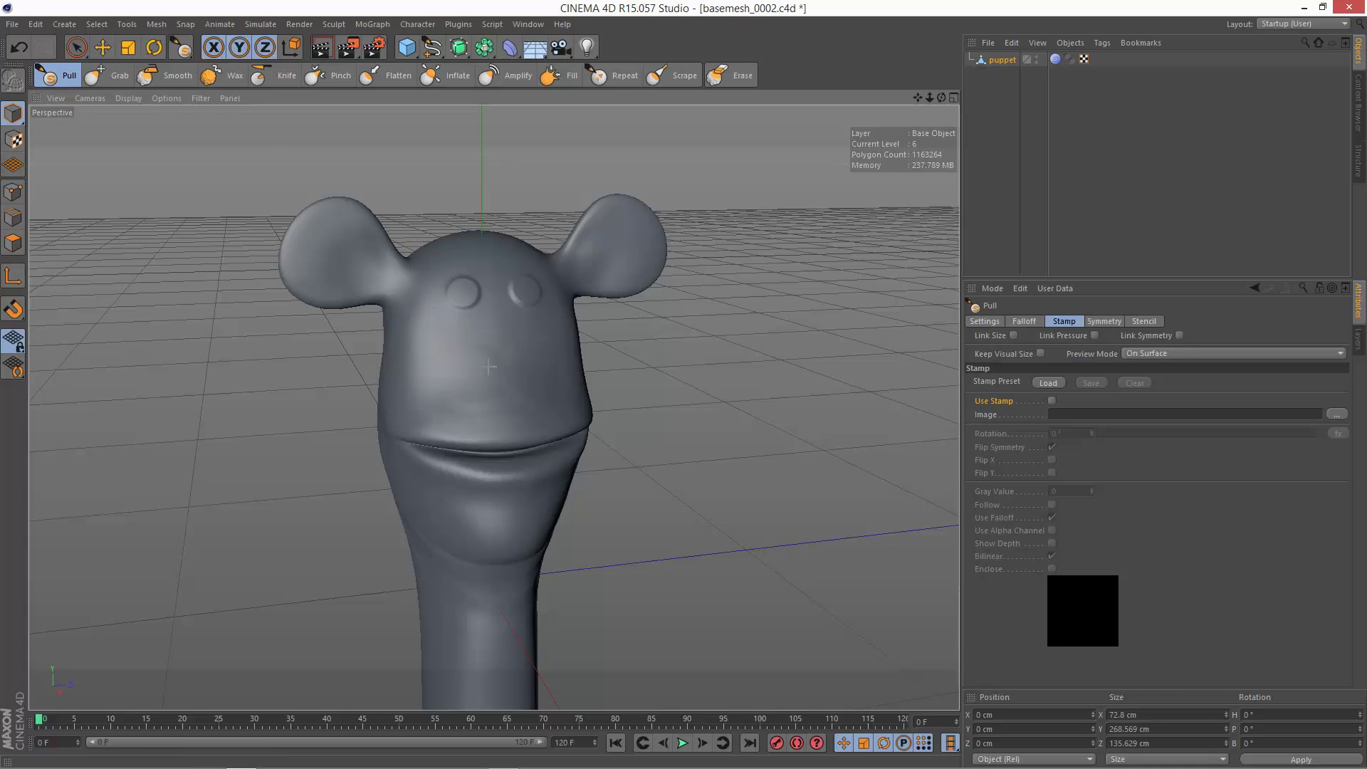
Try a short Pull stroke on the puppet's snout and undo the test sculpting.
drag(477, 377, 482, 367)
key(ctrl+z)
key(ctrl+z)
key(ctrl+z)
key(ctrl+z)
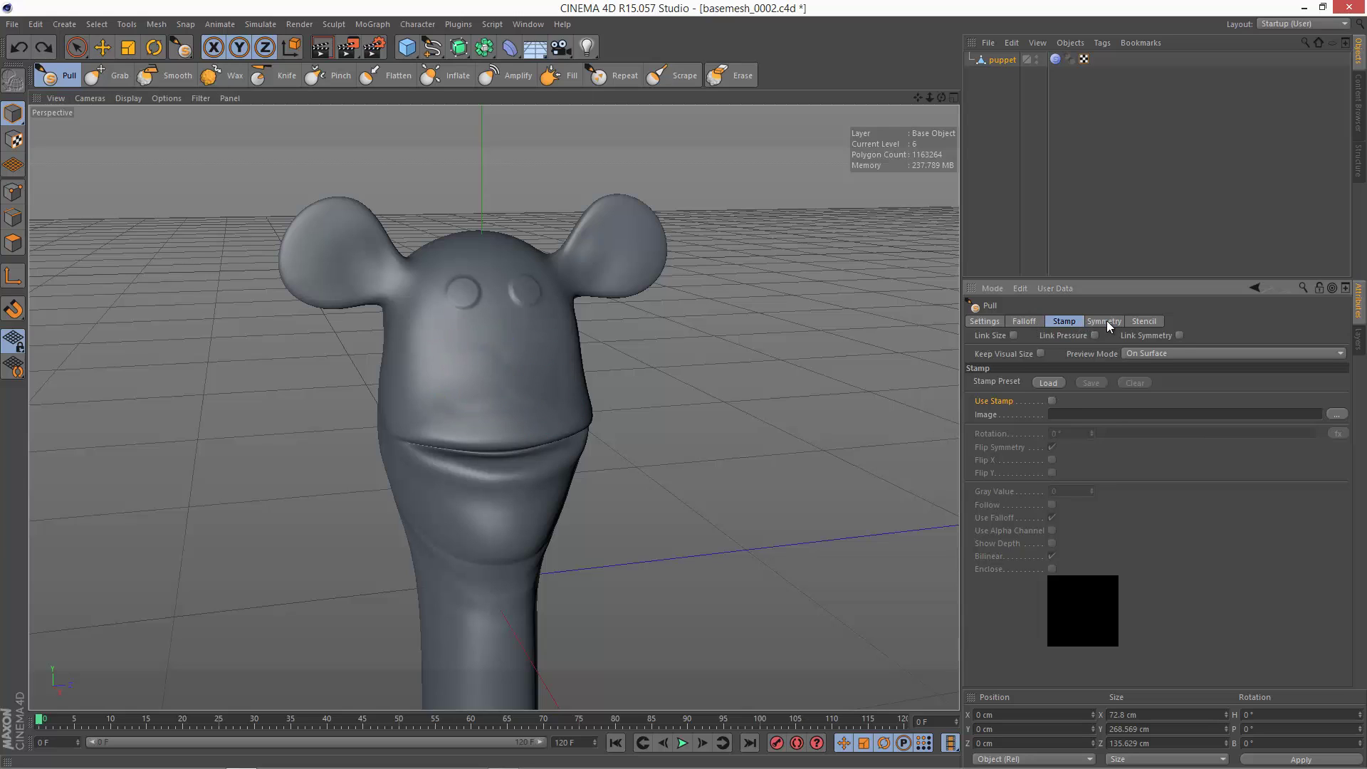
Review the Pull brush's falloff, stamp and general settings.
click(1025, 321)
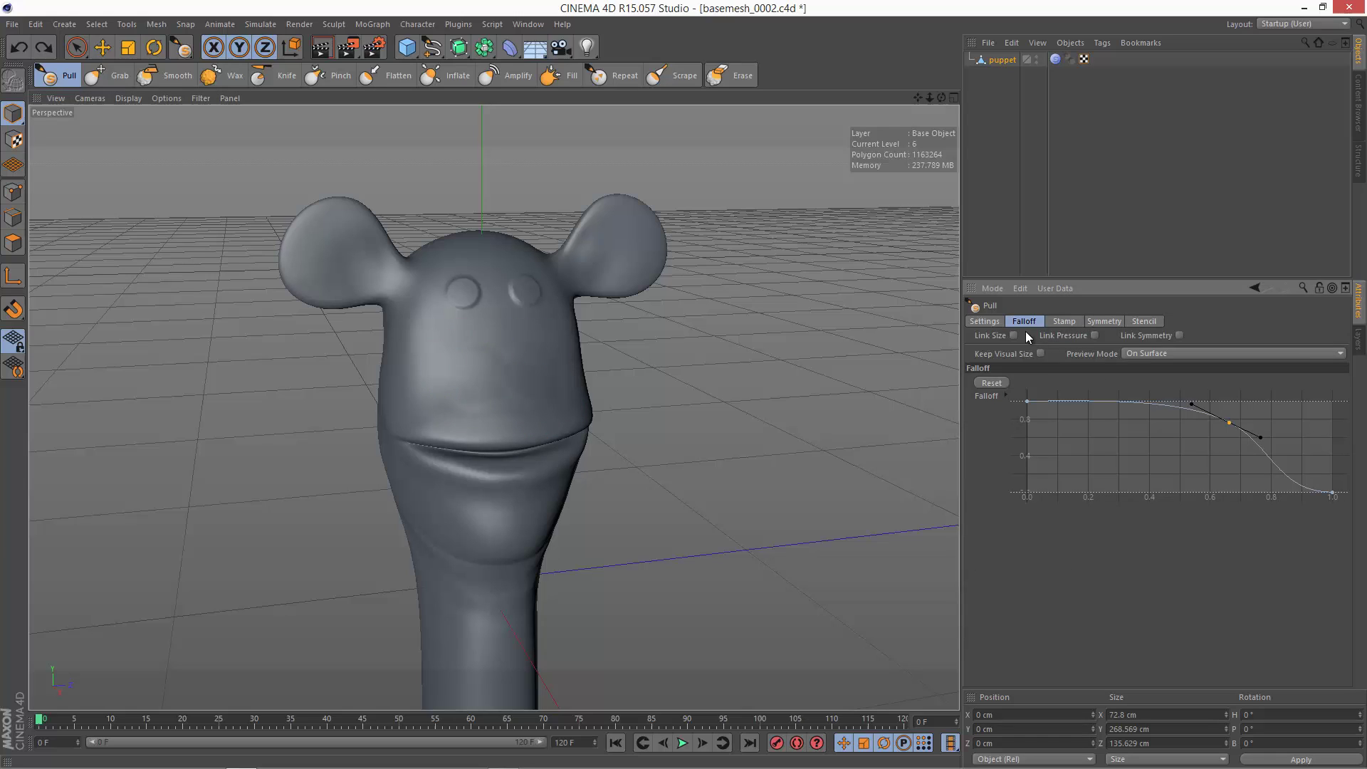
click(1065, 324)
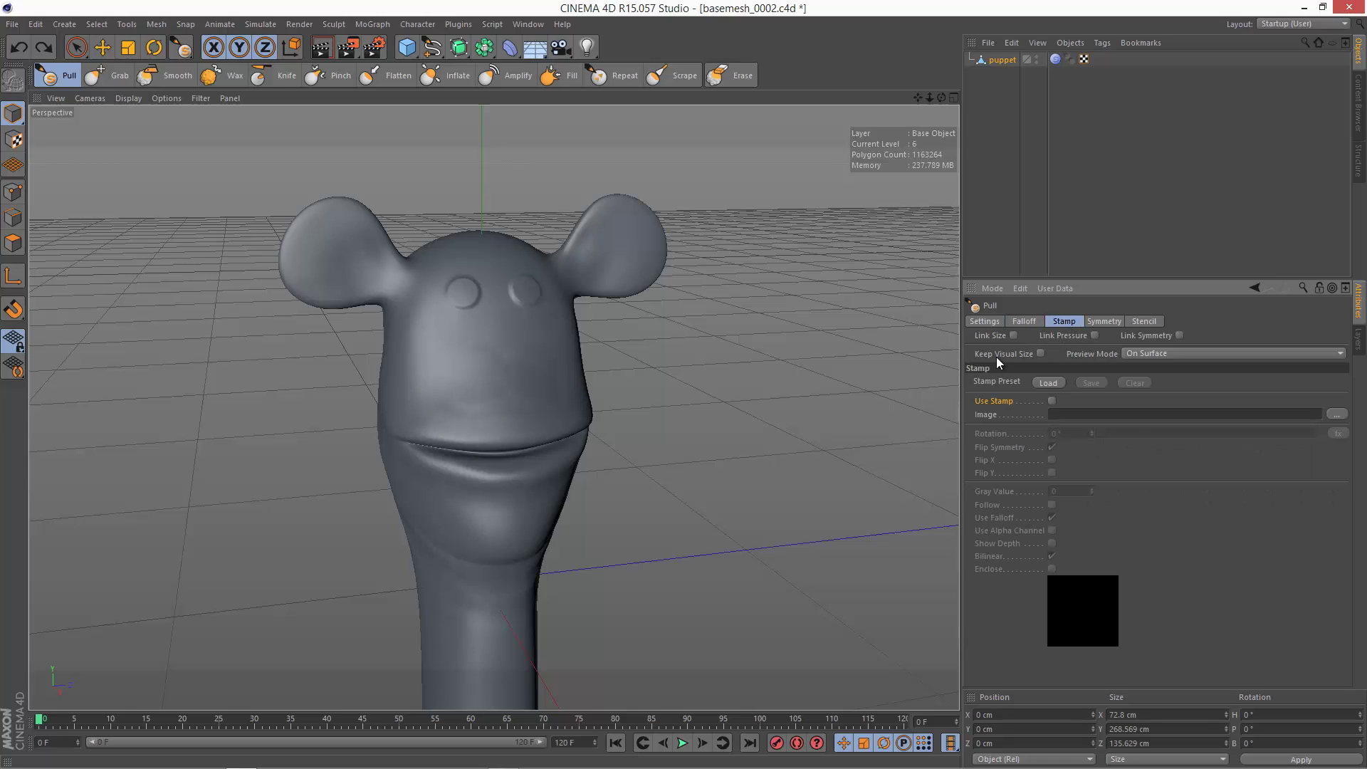
click(992, 323)
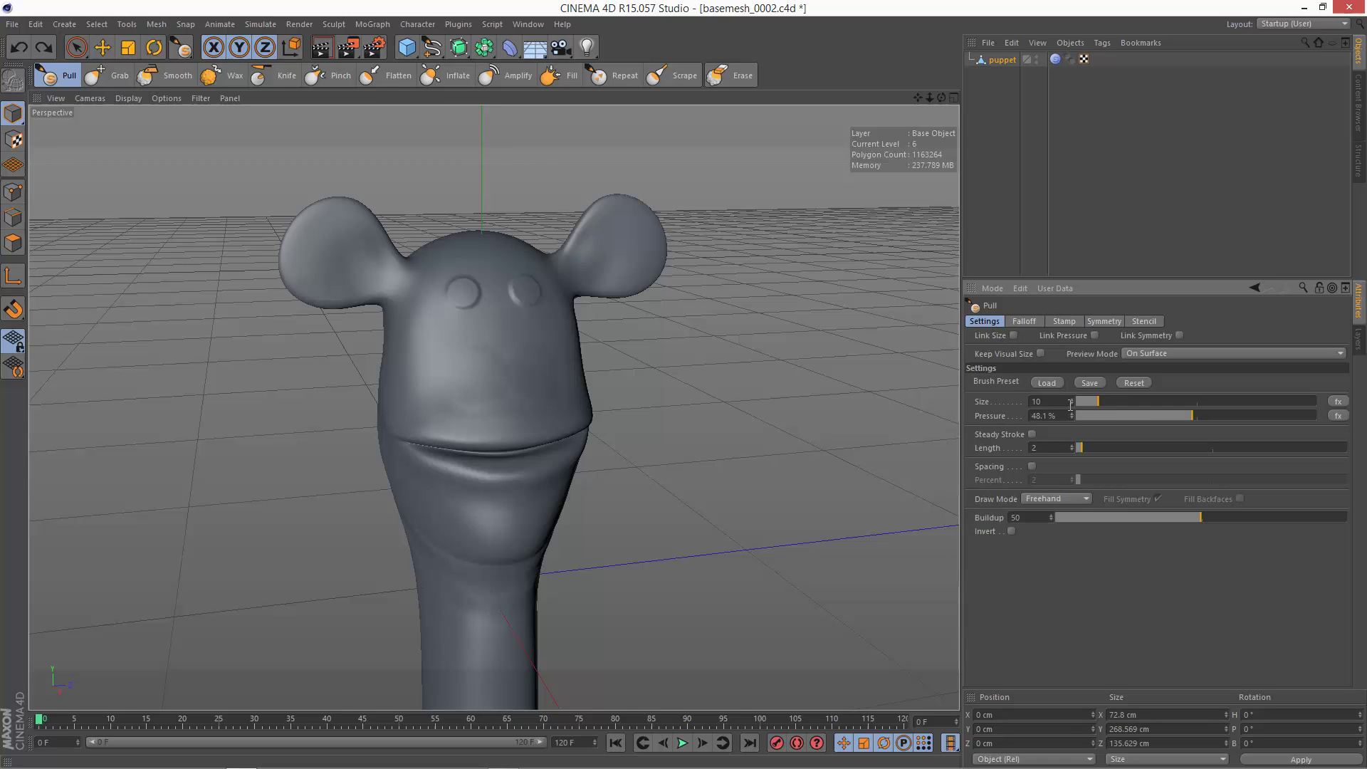
click(1065, 321)
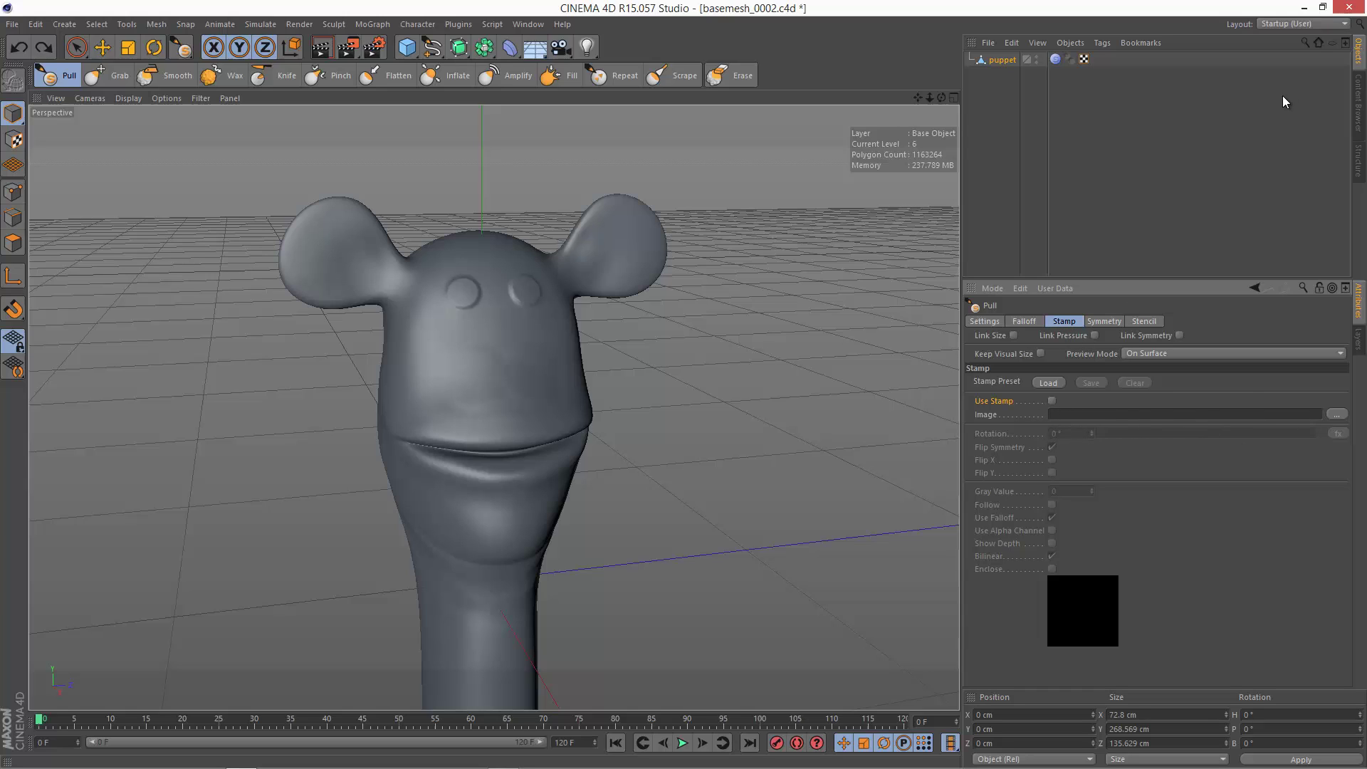
Open the Organic folder of the Sculpting library's Sculpt Brush Presets in the Content Browser.
click(528, 24)
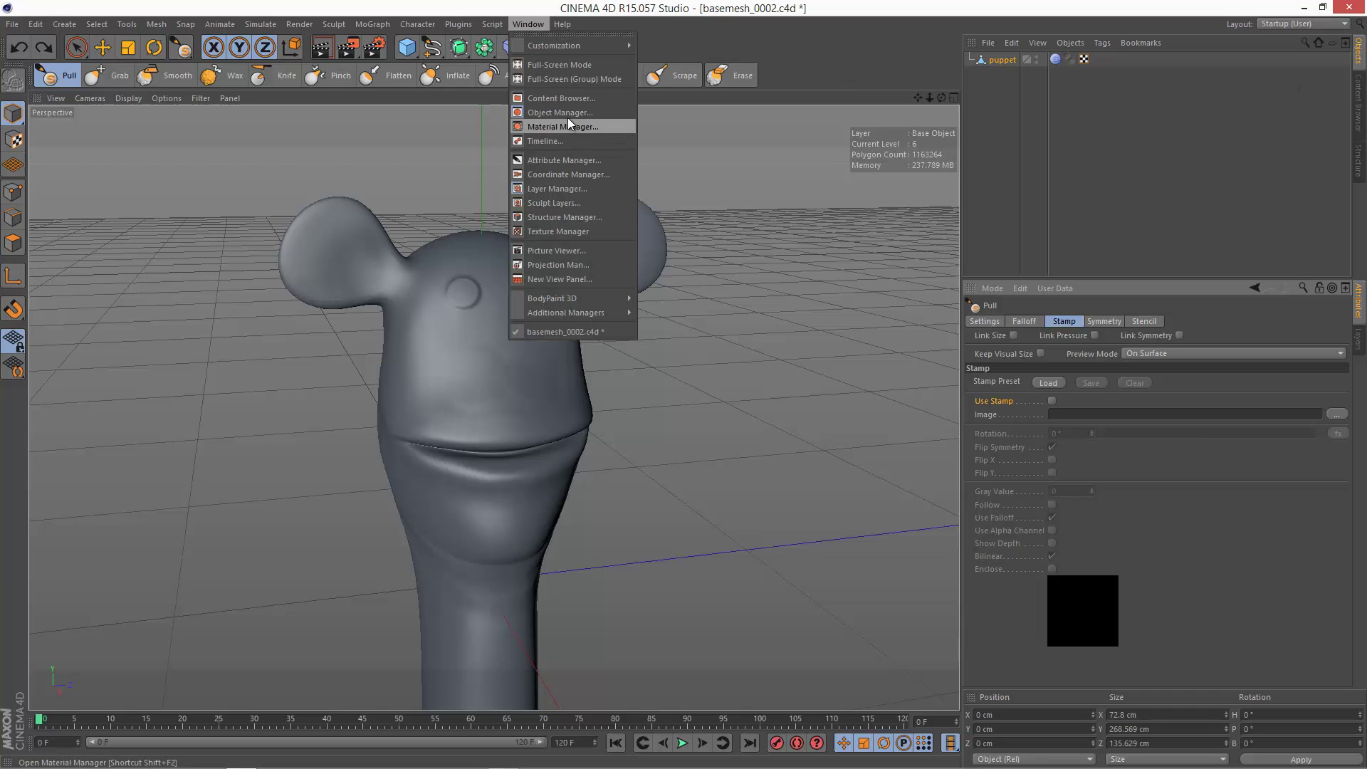
click(1361, 124)
click(1359, 124)
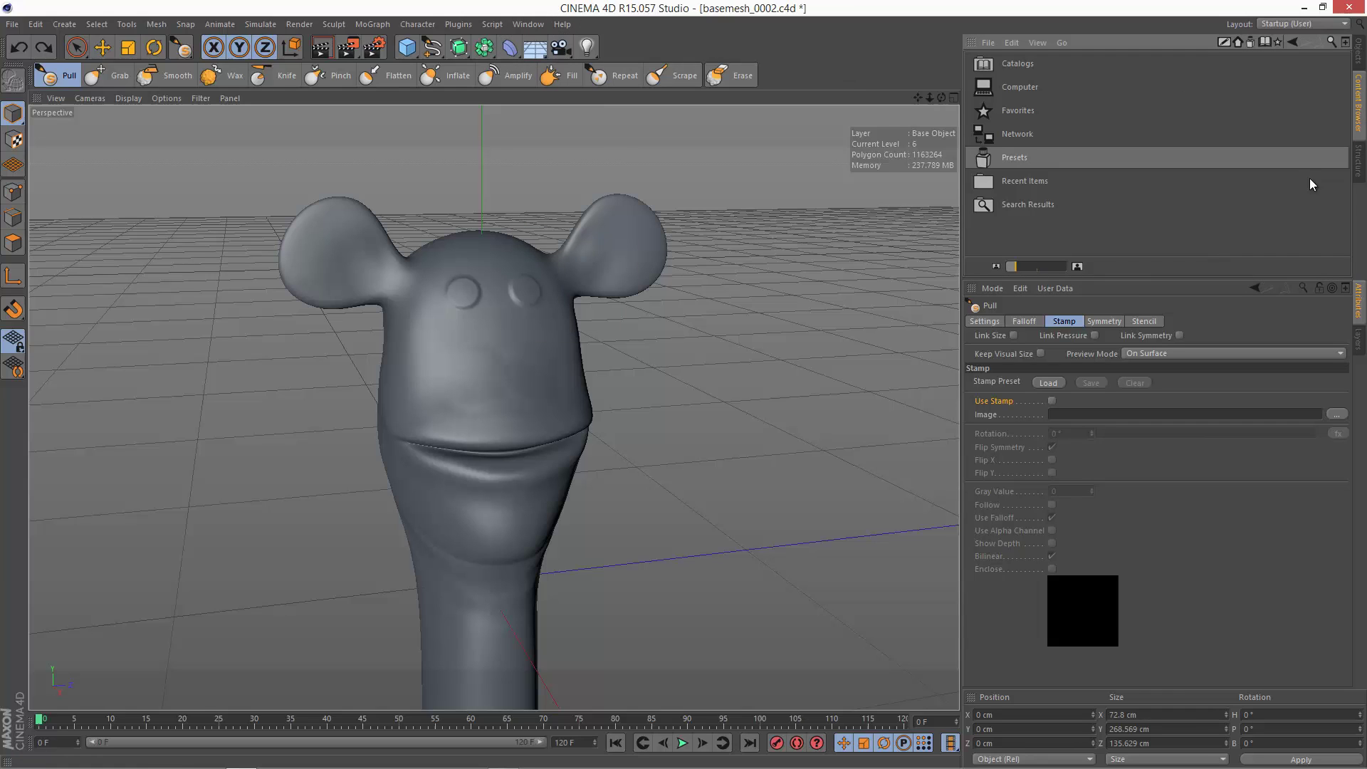
double_click(1019, 158)
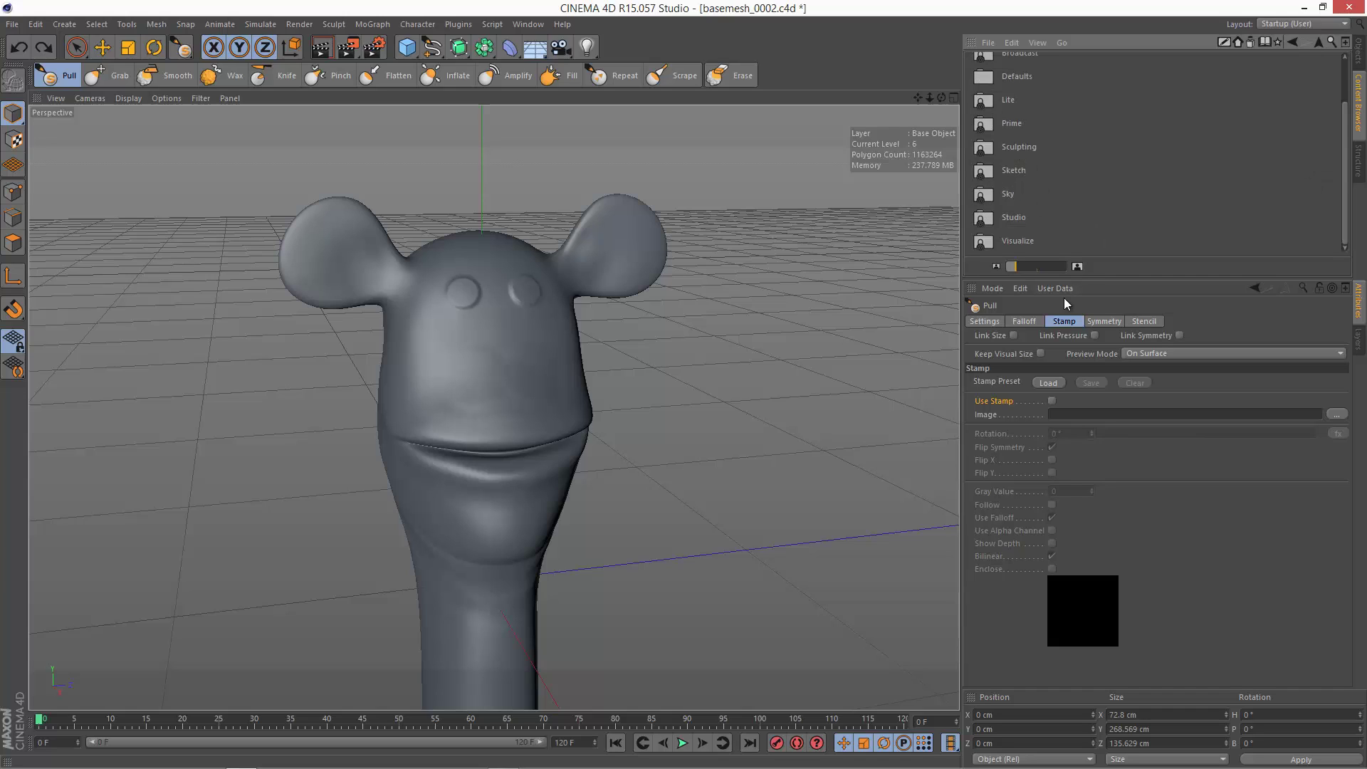
double_click(1029, 151)
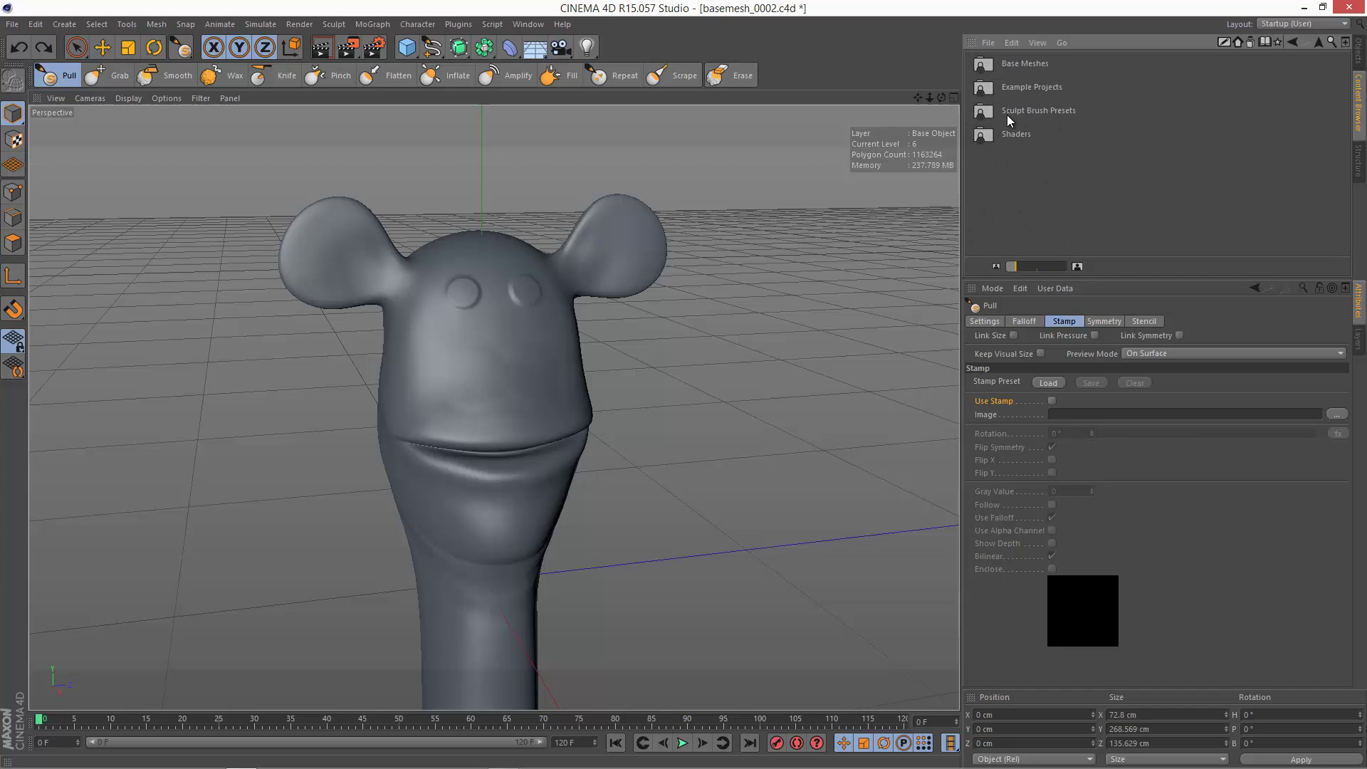
double_click(1035, 112)
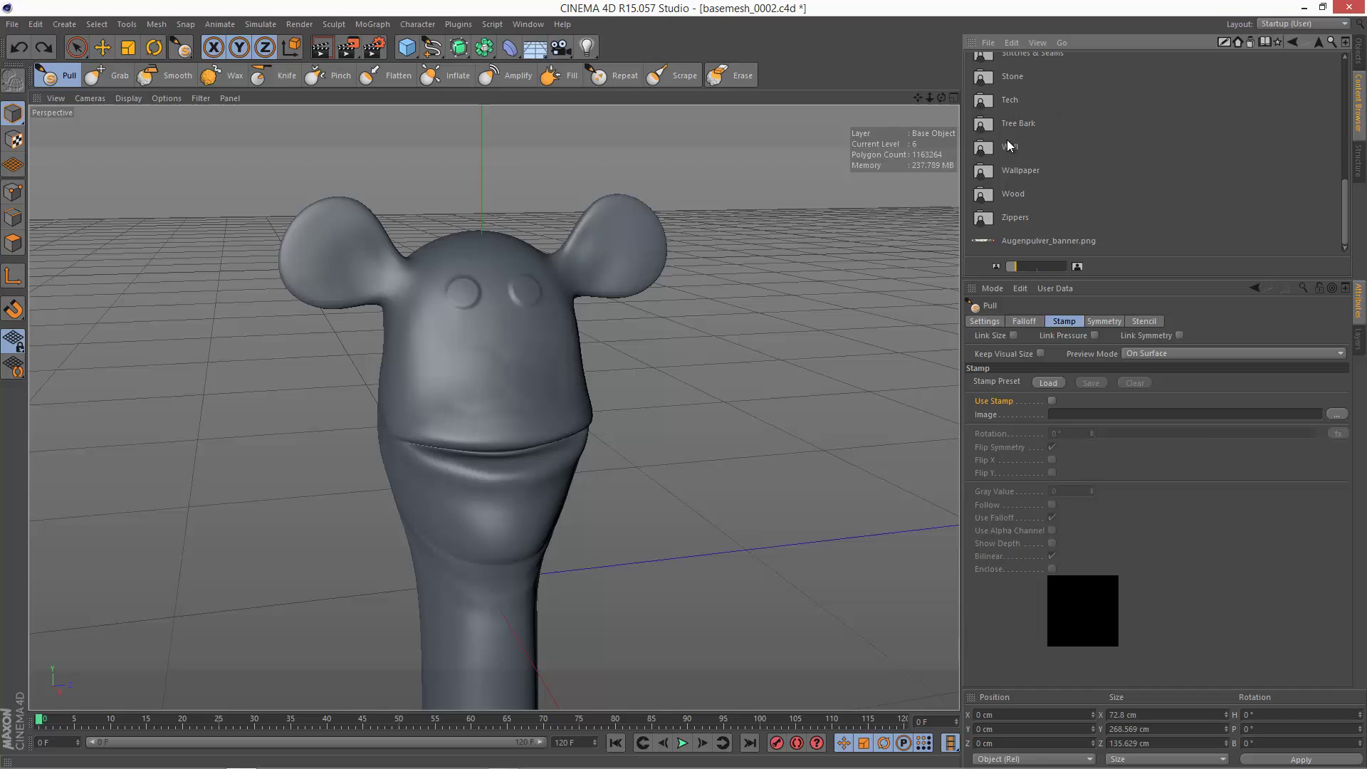
drag(1340, 199, 1323, 110)
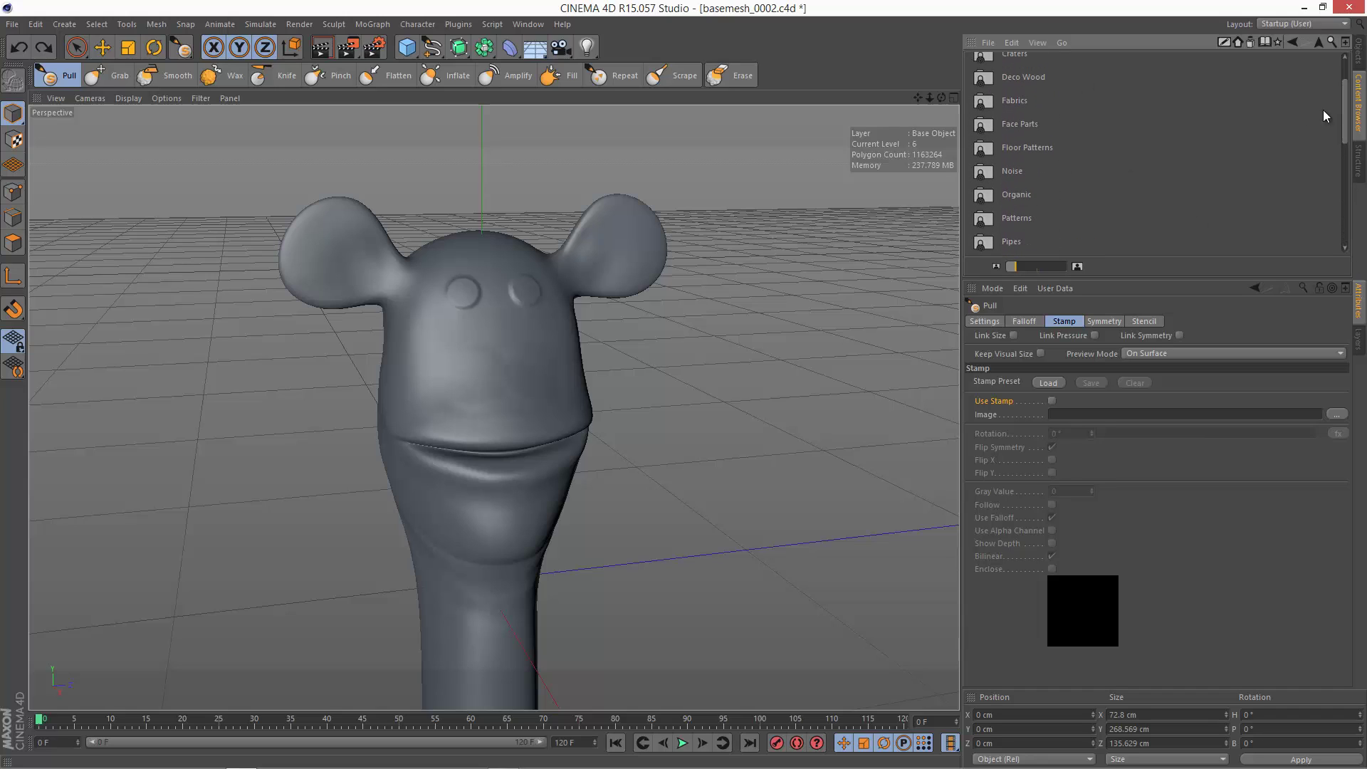
double_click(1024, 197)
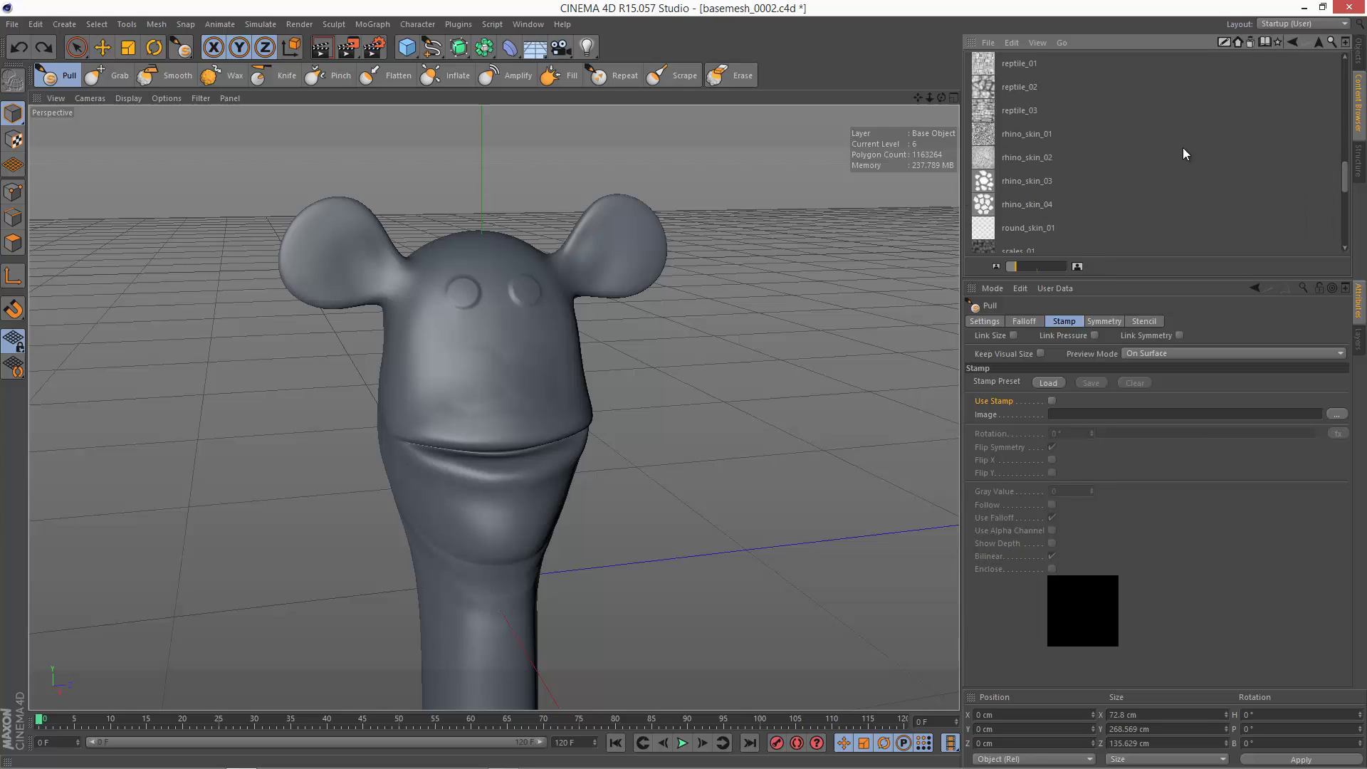
Load skin_05.psd from the Organic presets' tex folder as the Pull brush's stamp image.
drag(1346, 167, 1326, 99)
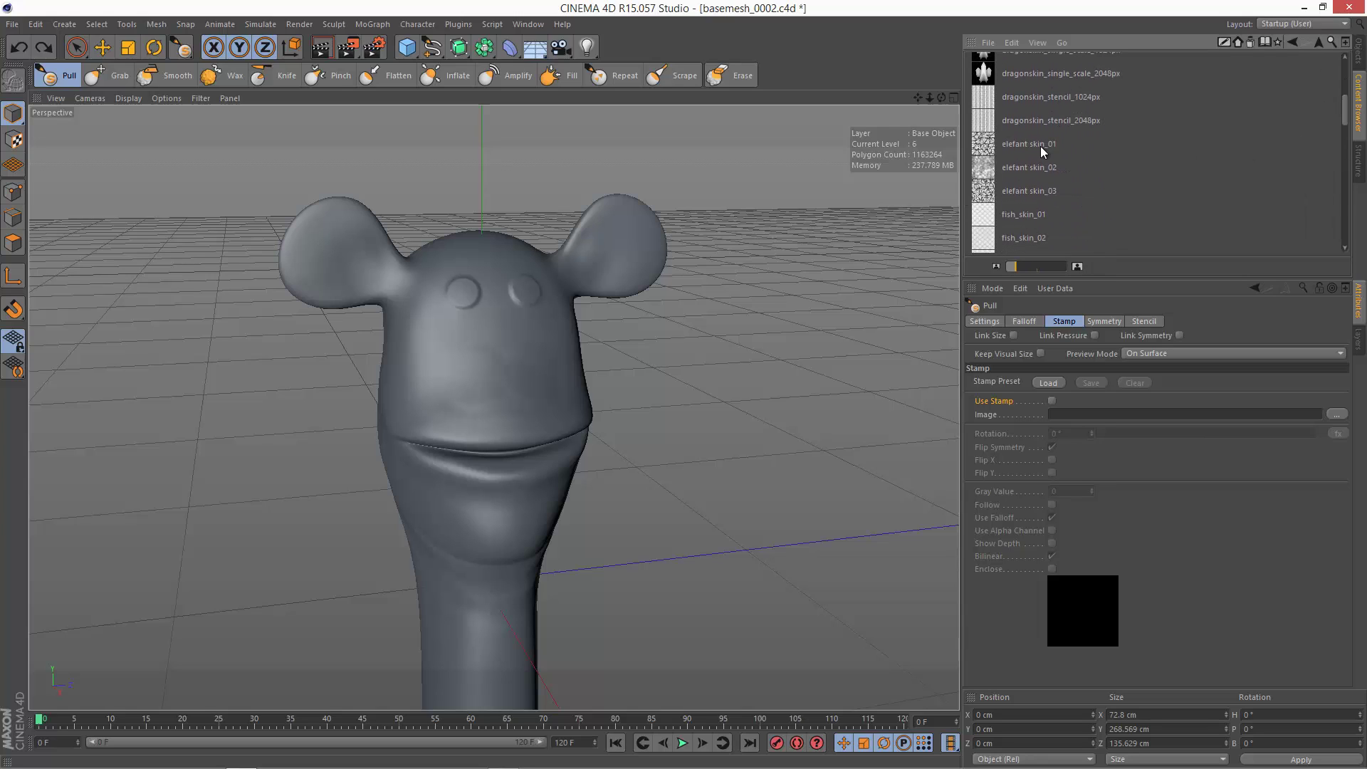
drag(983, 145, 1095, 418)
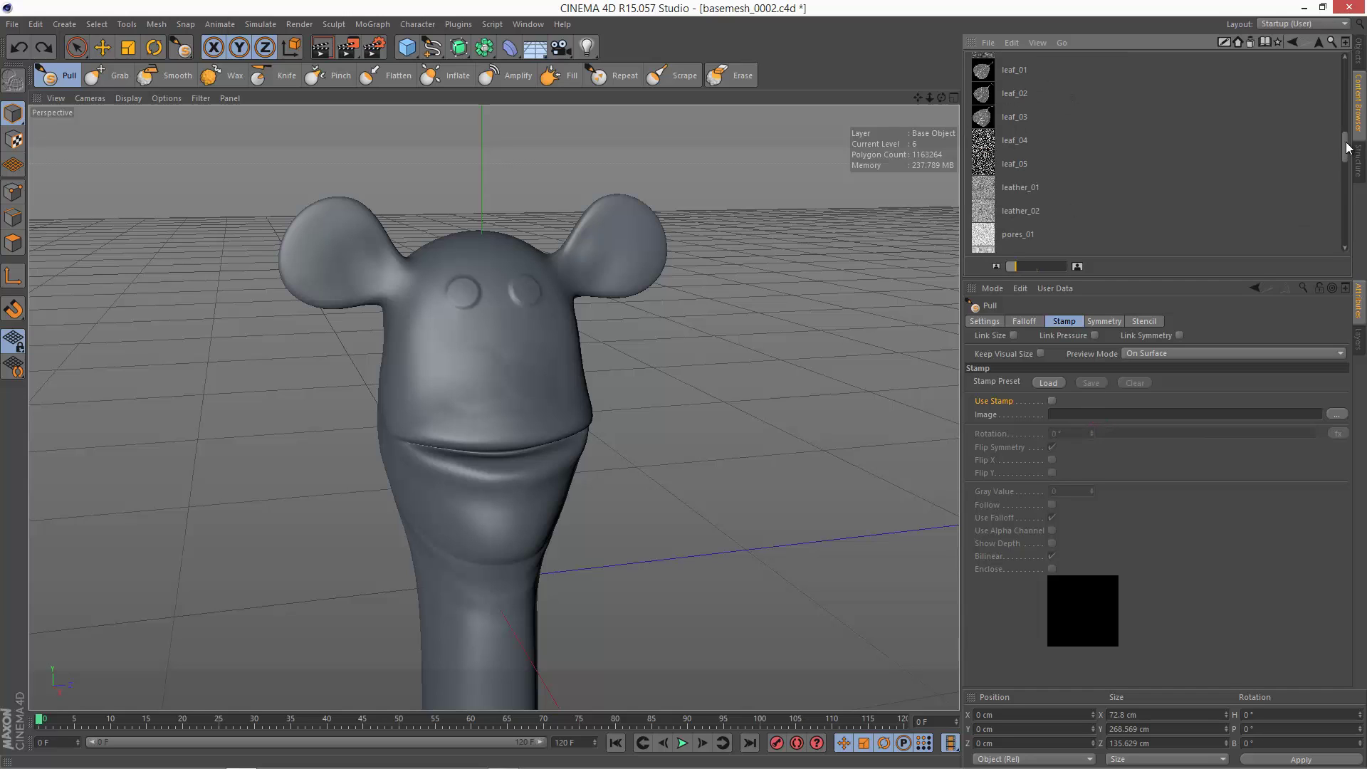
drag(1348, 147, 1348, 69)
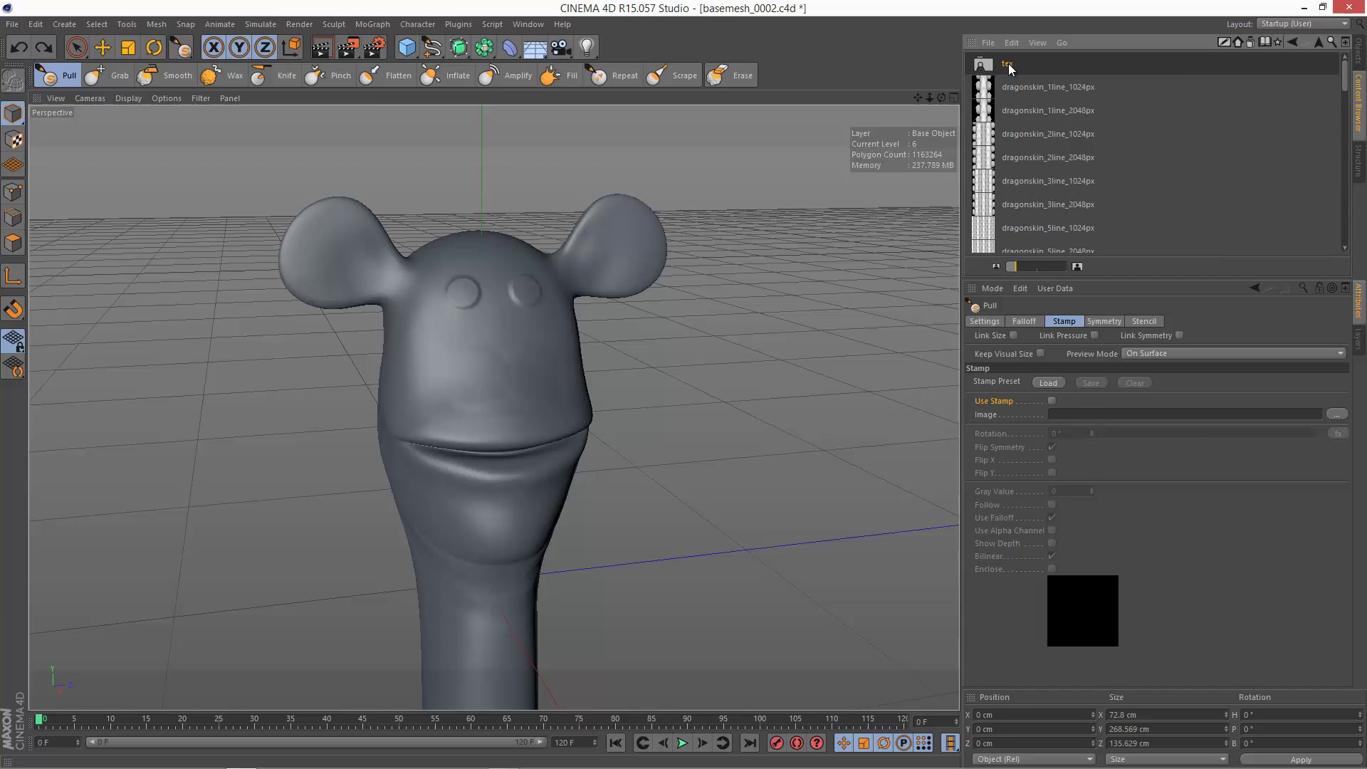
scroll(1008, 63, down, 8)
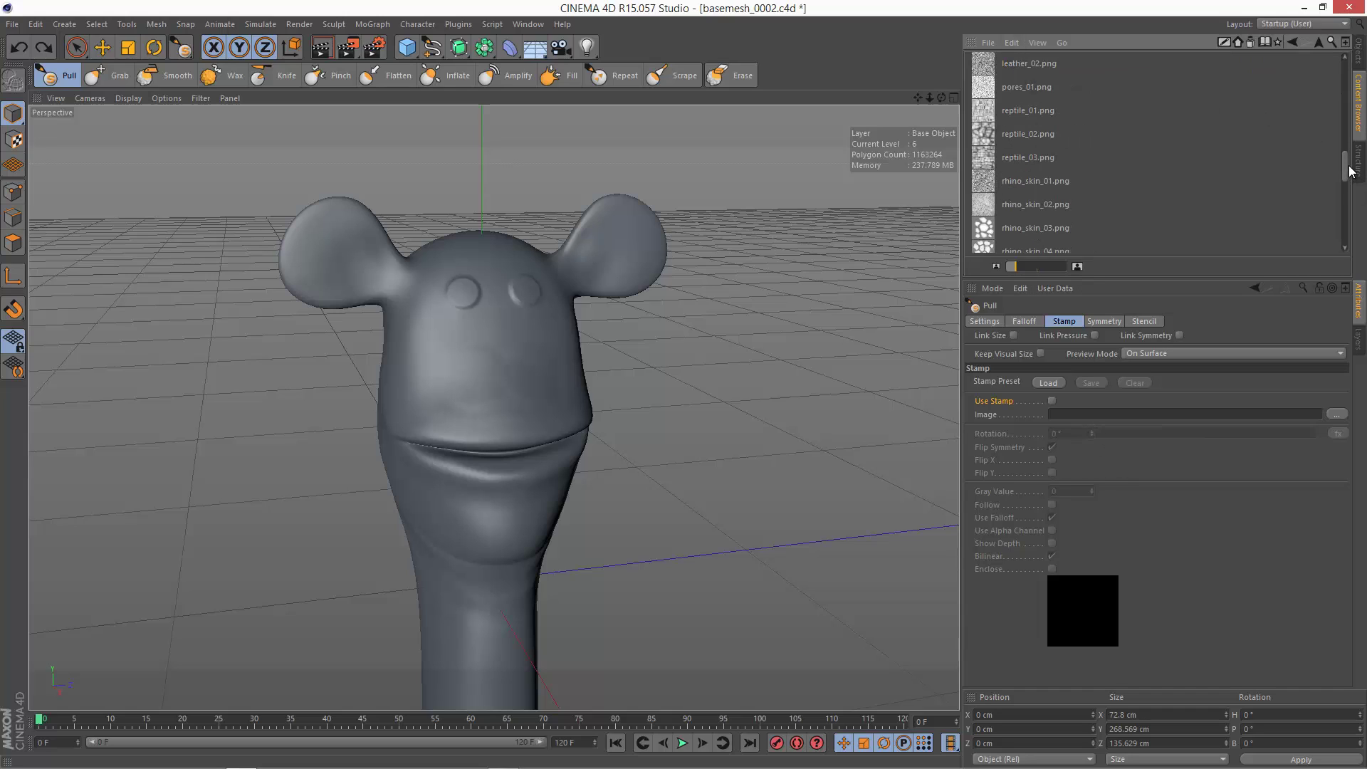
drag(1345, 166, 1343, 185)
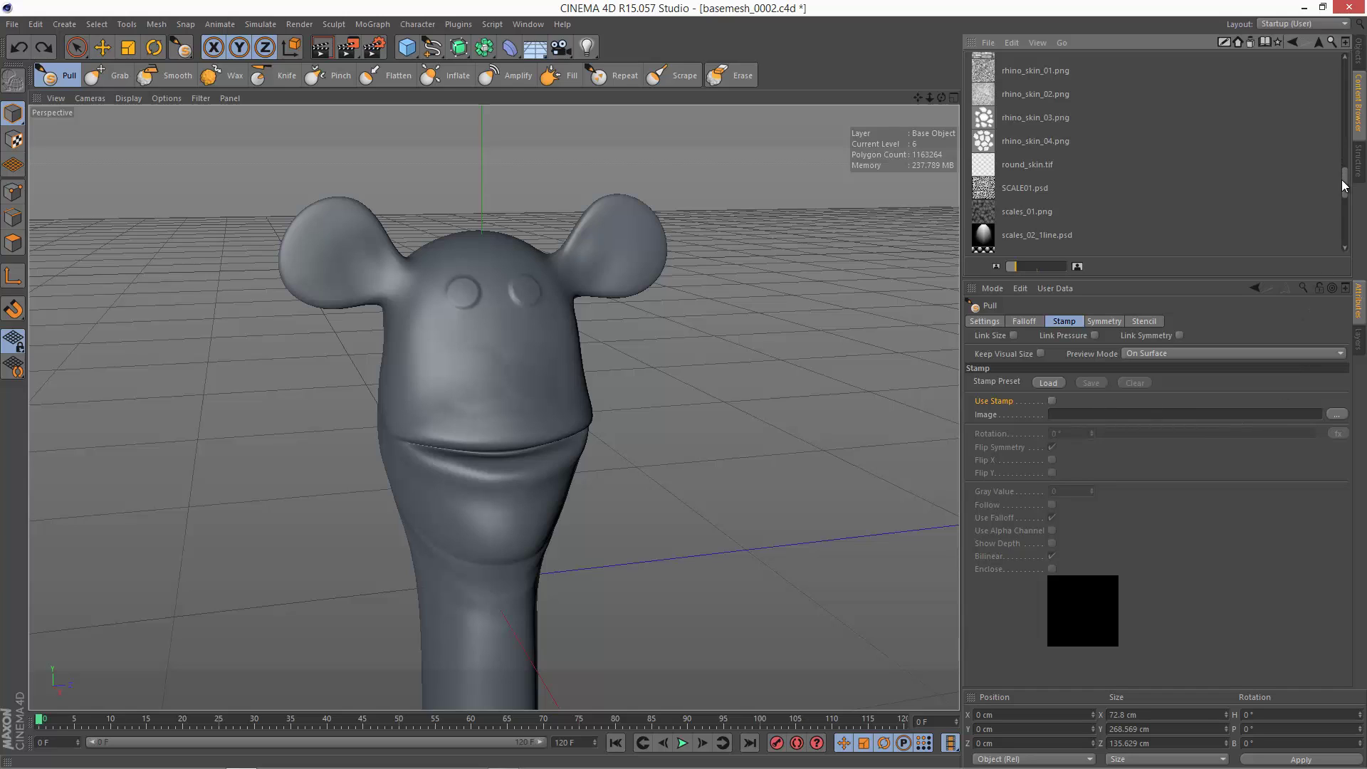
drag(1348, 193, 1349, 218)
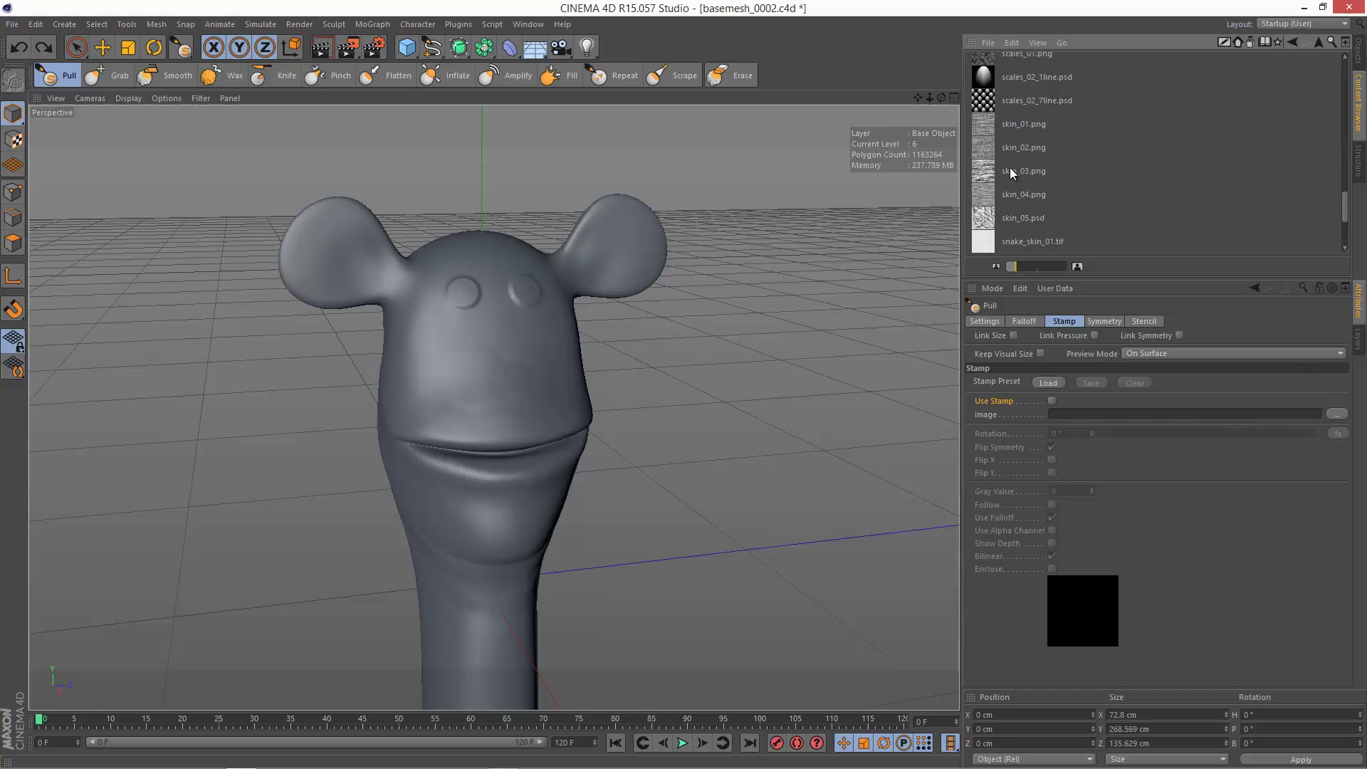
drag(984, 225, 1058, 416)
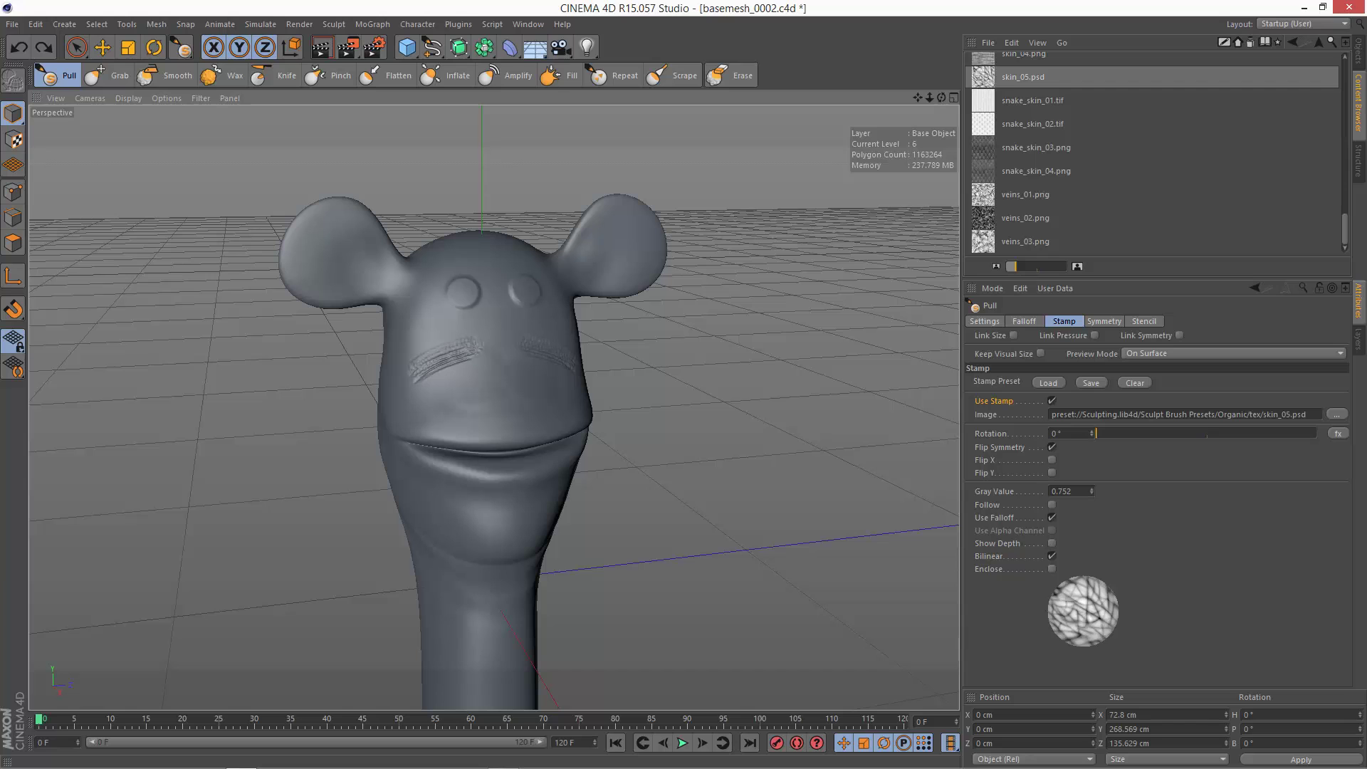
Try a freehand stroke with the skin stamp across the snout below the eyes, and undo it.
drag(492, 350, 496, 349)
drag(930, 99, 684, 386)
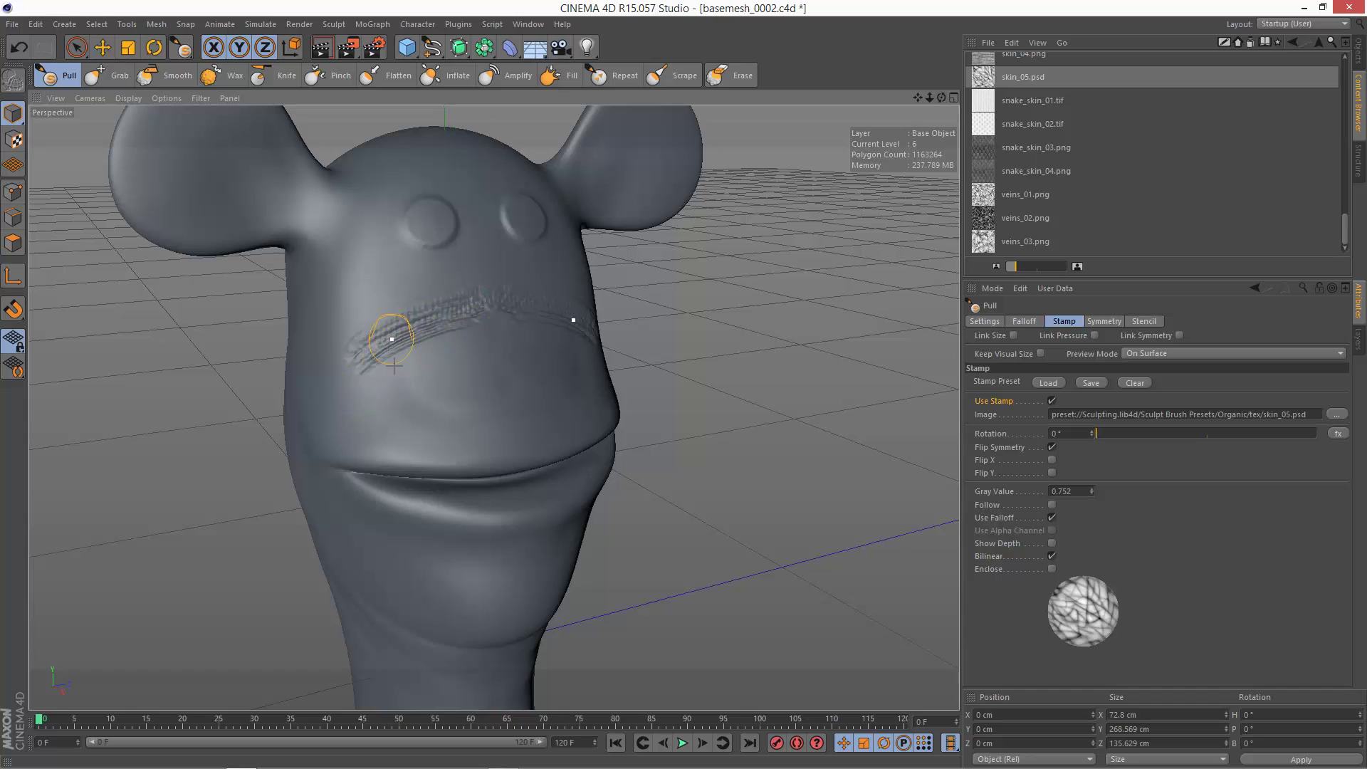
key(ctrl+z)
Enable spacing for the Pull brush and set its percentage to 54.7.
click(1024, 321)
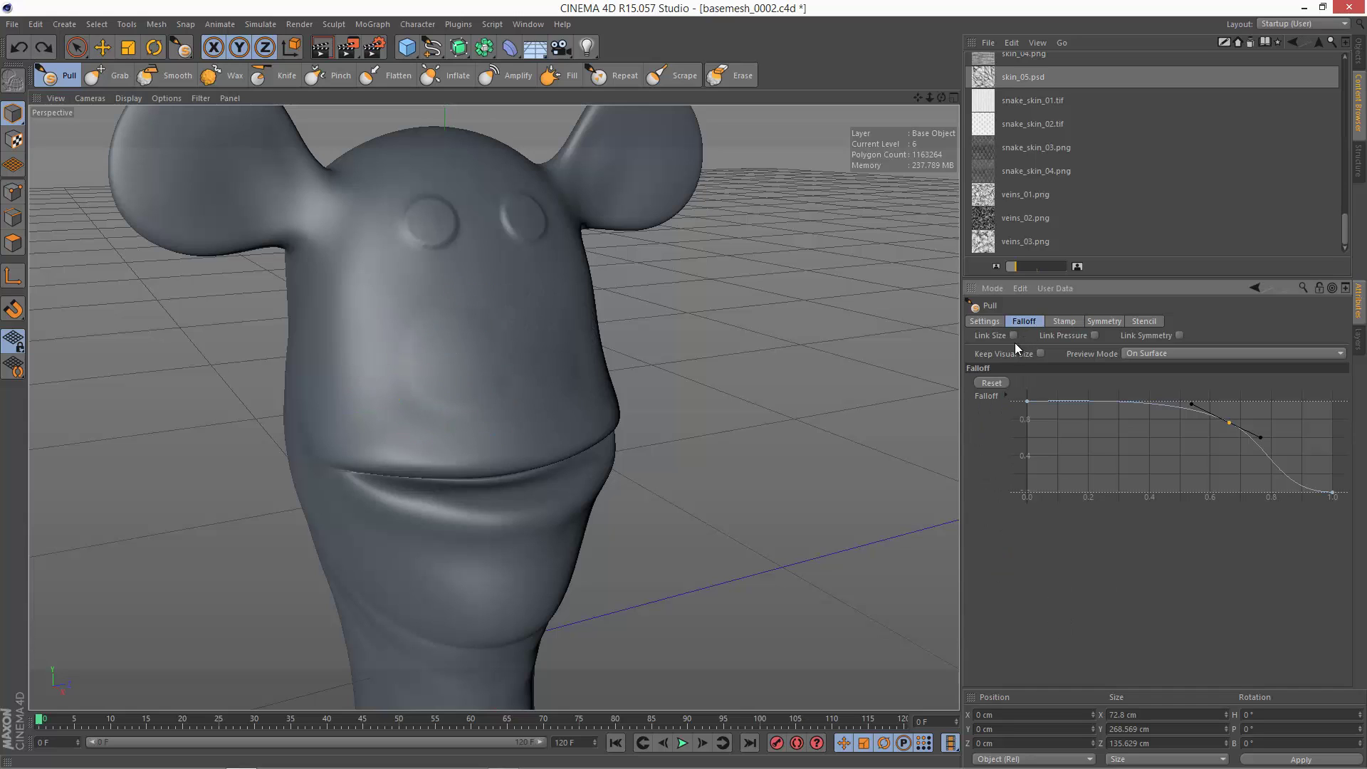
click(985, 321)
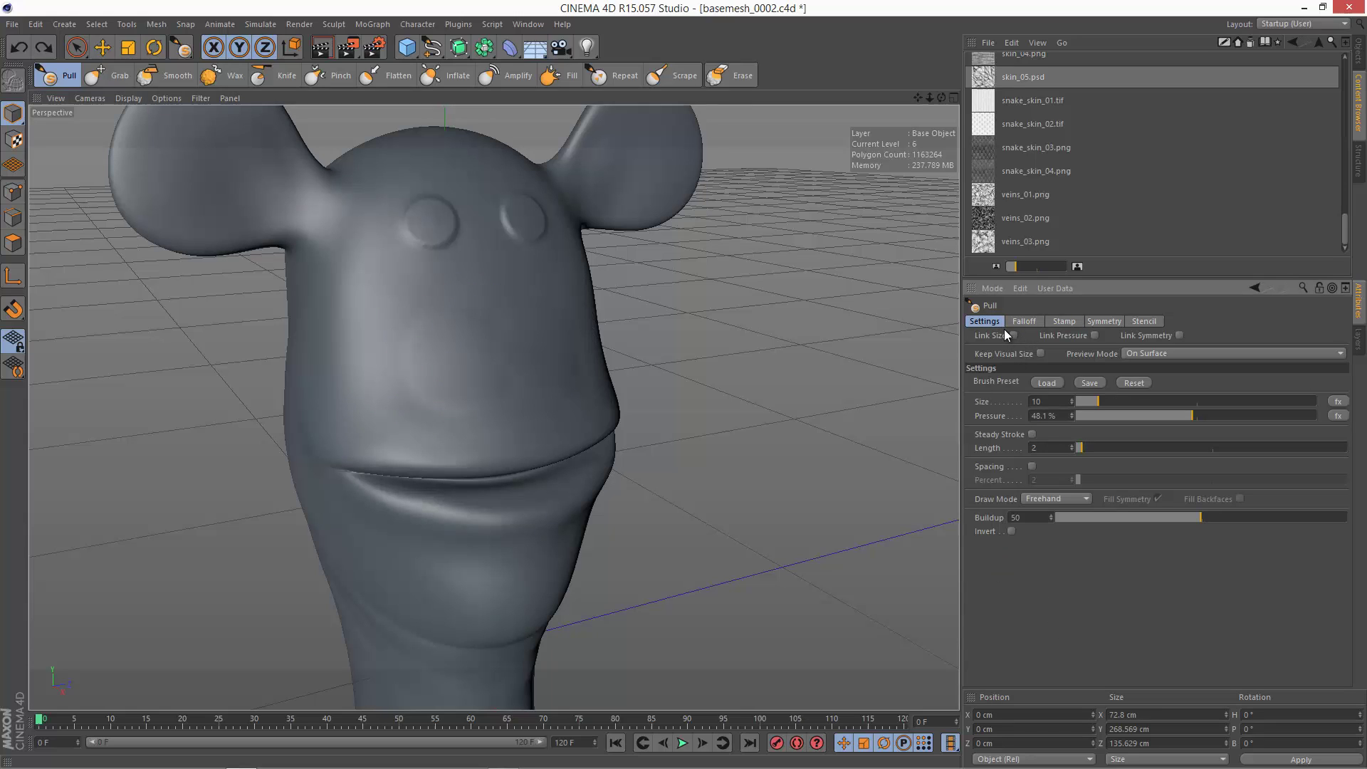
click(1032, 467)
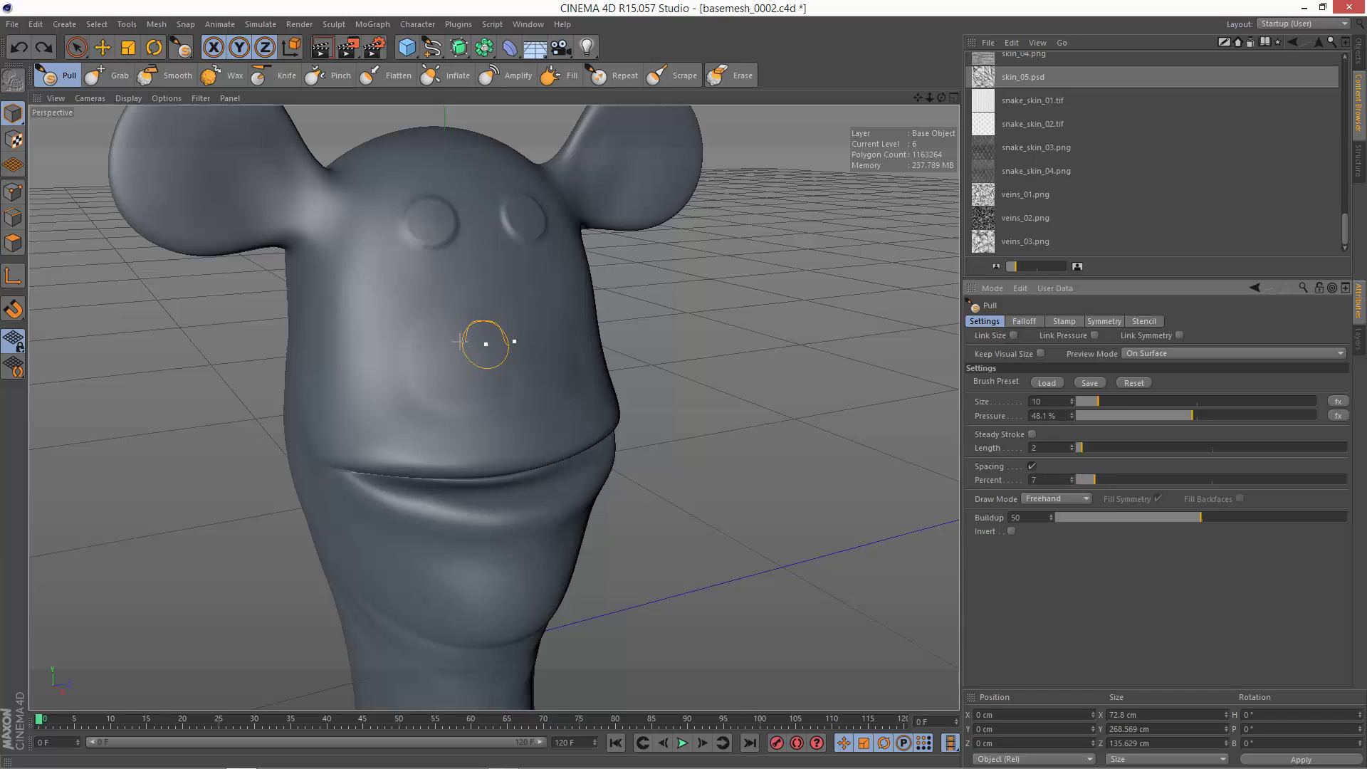
drag(361, 403, 489, 335)
key(ctrl+z)
click(1224, 480)
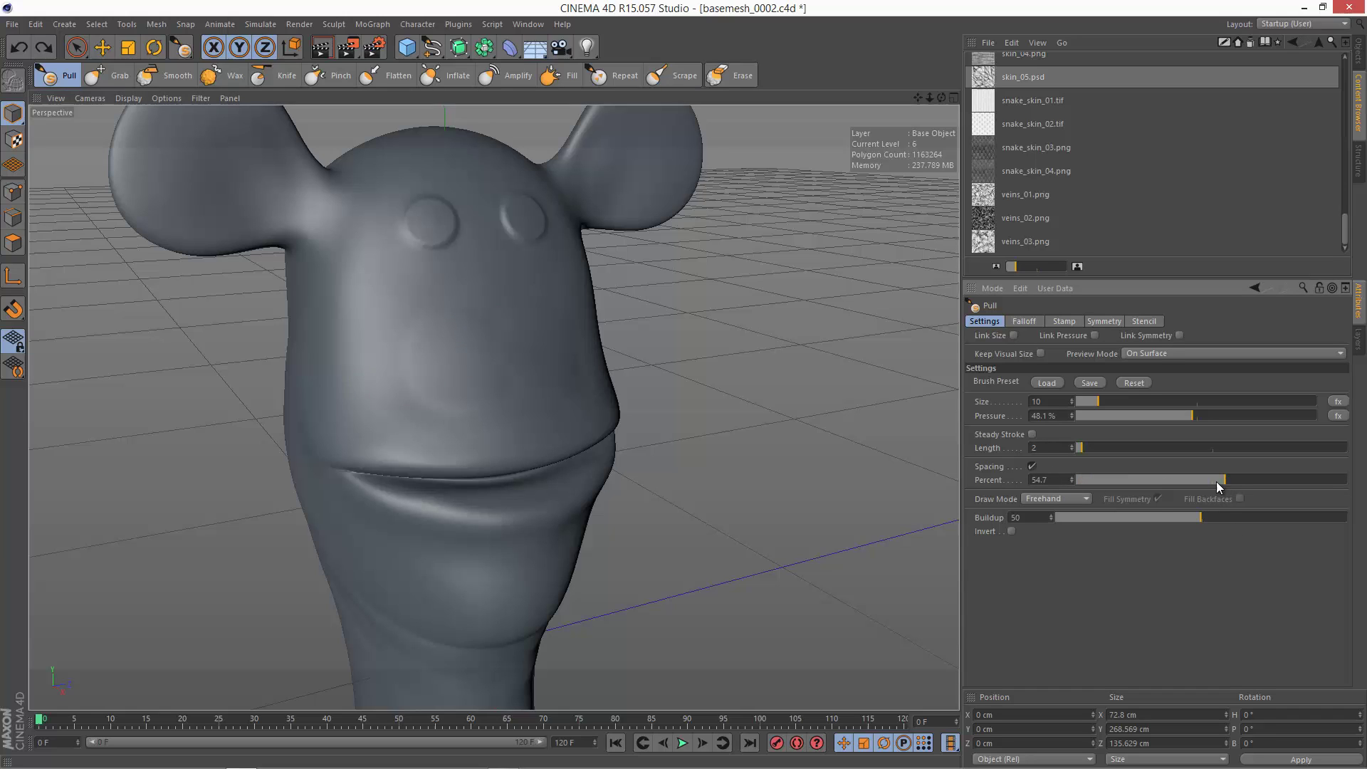
Paint the skin texture freehand over the whole snout between the eyes and the mouth.
mouse_move(356, 411)
mouse_down()
mouse_move(450, 324)
mouse_move(492, 324)
mouse_up()
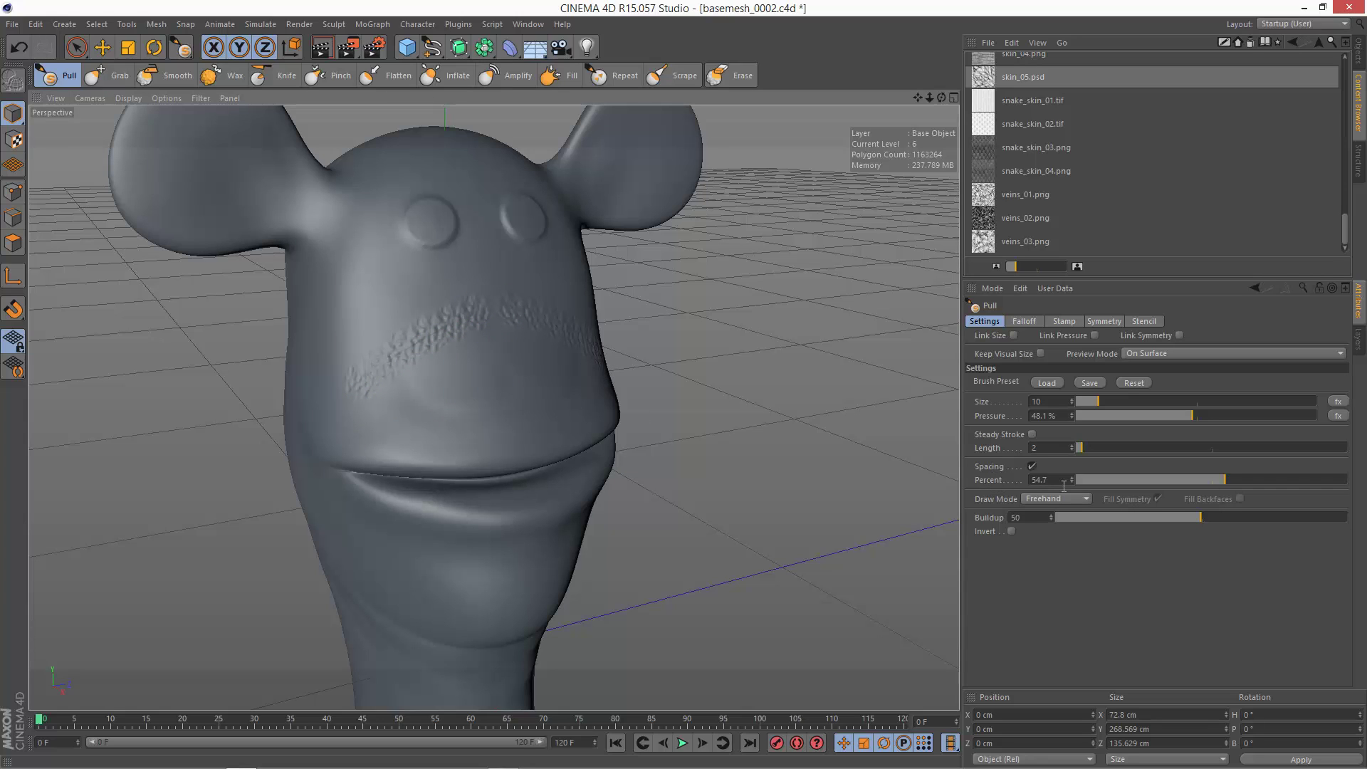
mouse_move(456, 367)
mouse_down()
mouse_move(513, 344)
mouse_move(451, 387)
mouse_move(427, 354)
mouse_move(375, 397)
mouse_move(427, 412)
mouse_move(482, 391)
mouse_move(427, 291)
mouse_move(334, 356)
mouse_move(339, 393)
mouse_up()
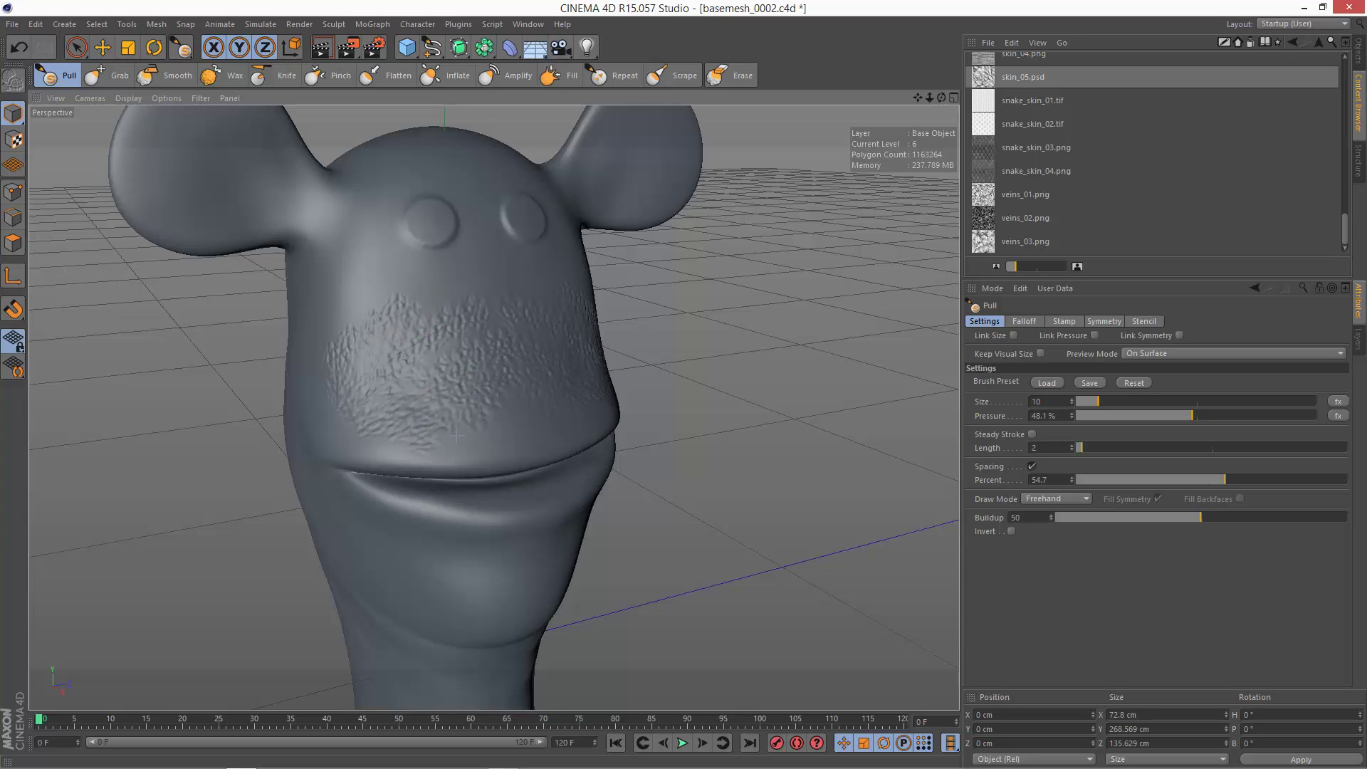
mouse_move(538, 405)
mouse_down()
mouse_move(451, 308)
mouse_move(368, 305)
mouse_move(367, 360)
mouse_up()
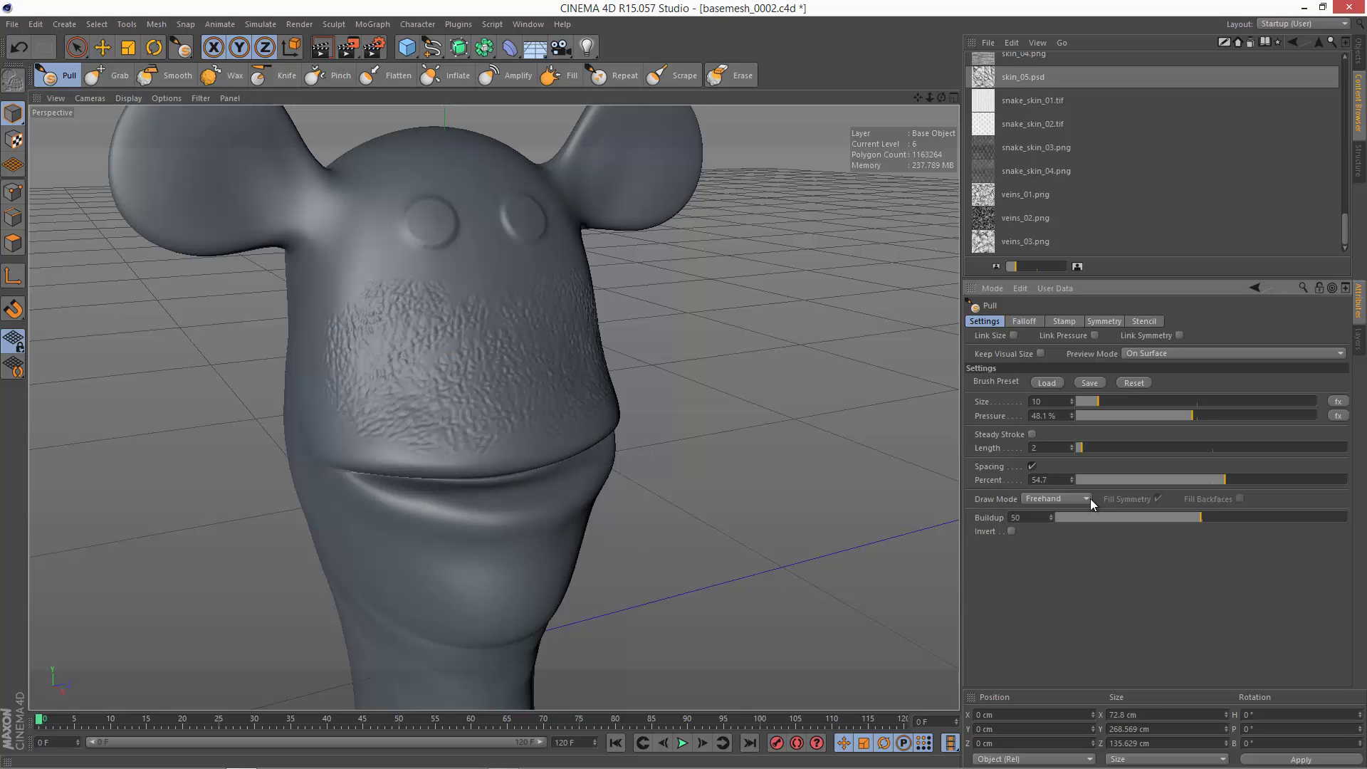
Switch the draw mode to Drag Rect and stamp a scaled patch of skin texture beside the eye.
click(1050, 499)
click(1068, 526)
mouse_move(347, 227)
mouse_down()
mouse_move(377, 256)
mouse_move(374, 241)
mouse_move(380, 265)
mouse_up()
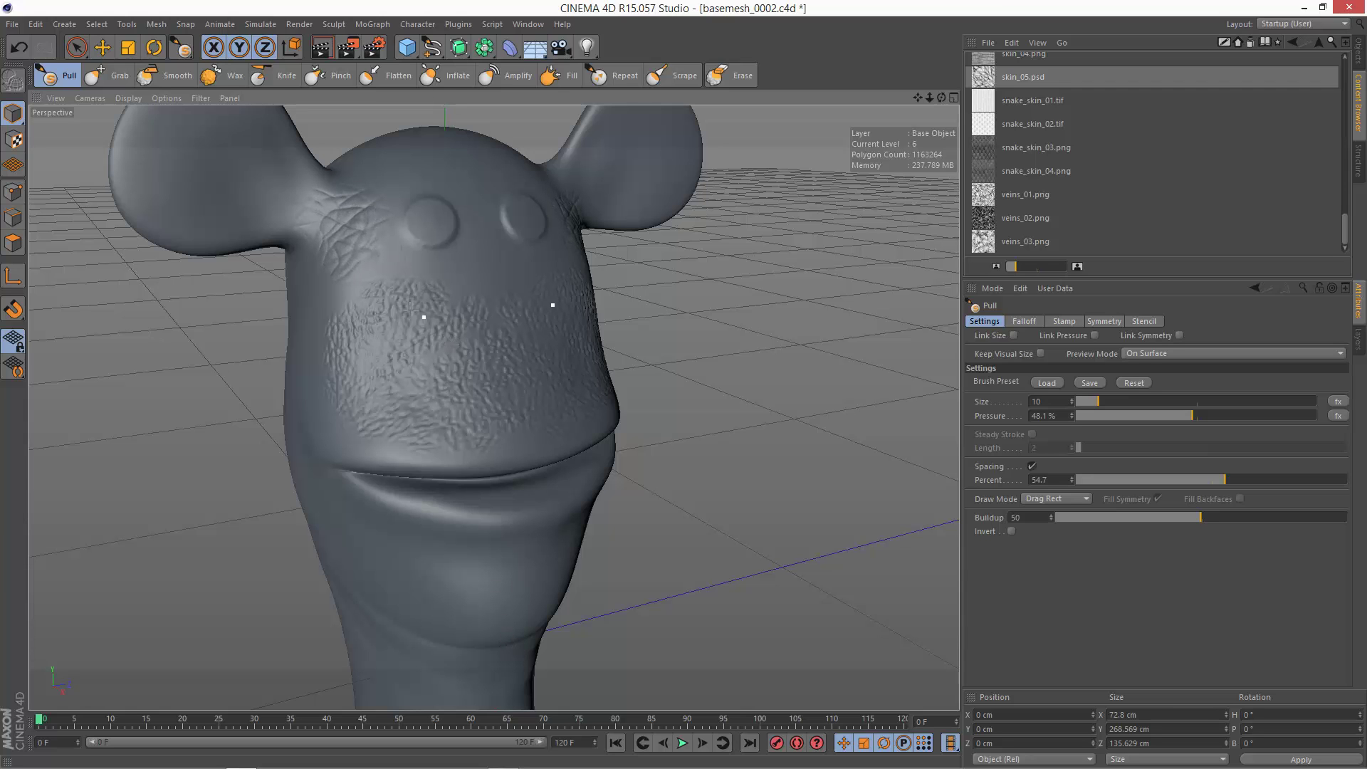
mouse_move(394, 311)
alt+mouse_down()
mouse_move(456, 303)
mouse_move(404, 299)
alt+mouse_up()
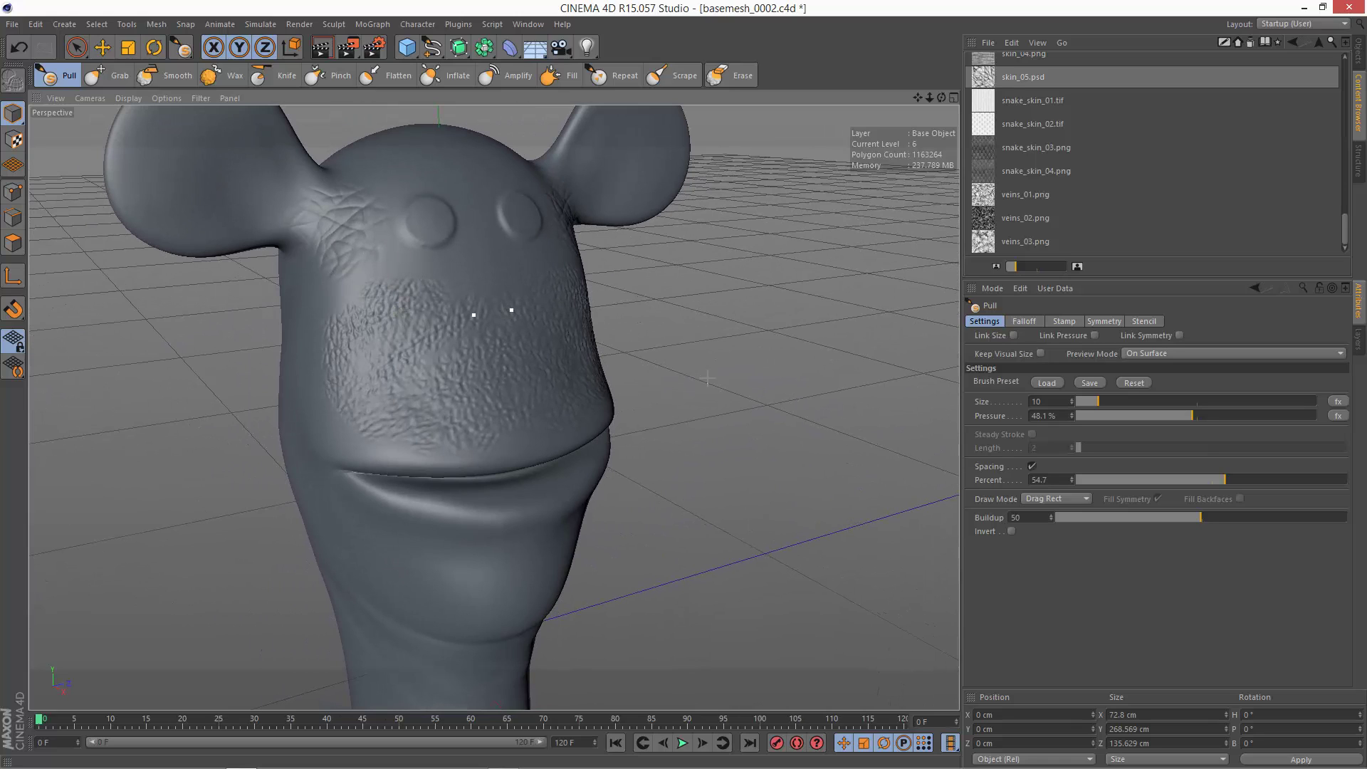
Switch the draw mode to Drag Dabs and place single skin stamps on the ear and snout.
click(1085, 499)
click(1073, 541)
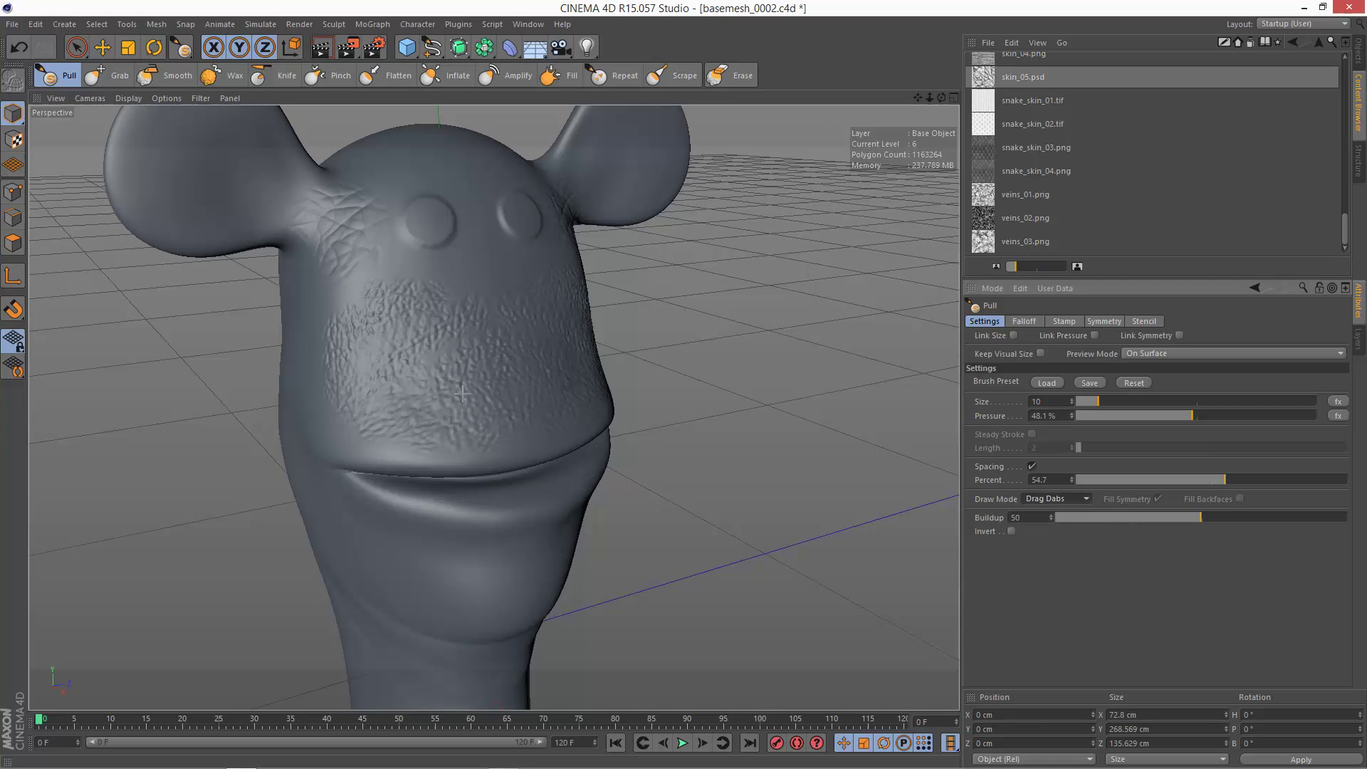
mouse_move(213, 178)
mouse_down()
mouse_move(229, 183)
mouse_move(228, 213)
mouse_move(418, 211)
mouse_move(413, 251)
mouse_move(342, 269)
mouse_move(213, 192)
mouse_move(208, 216)
mouse_up()
mouse_move(417, 292)
alt+mouse_down()
mouse_move(500, 266)
mouse_move(427, 290)
mouse_move(436, 317)
alt+mouse_up()
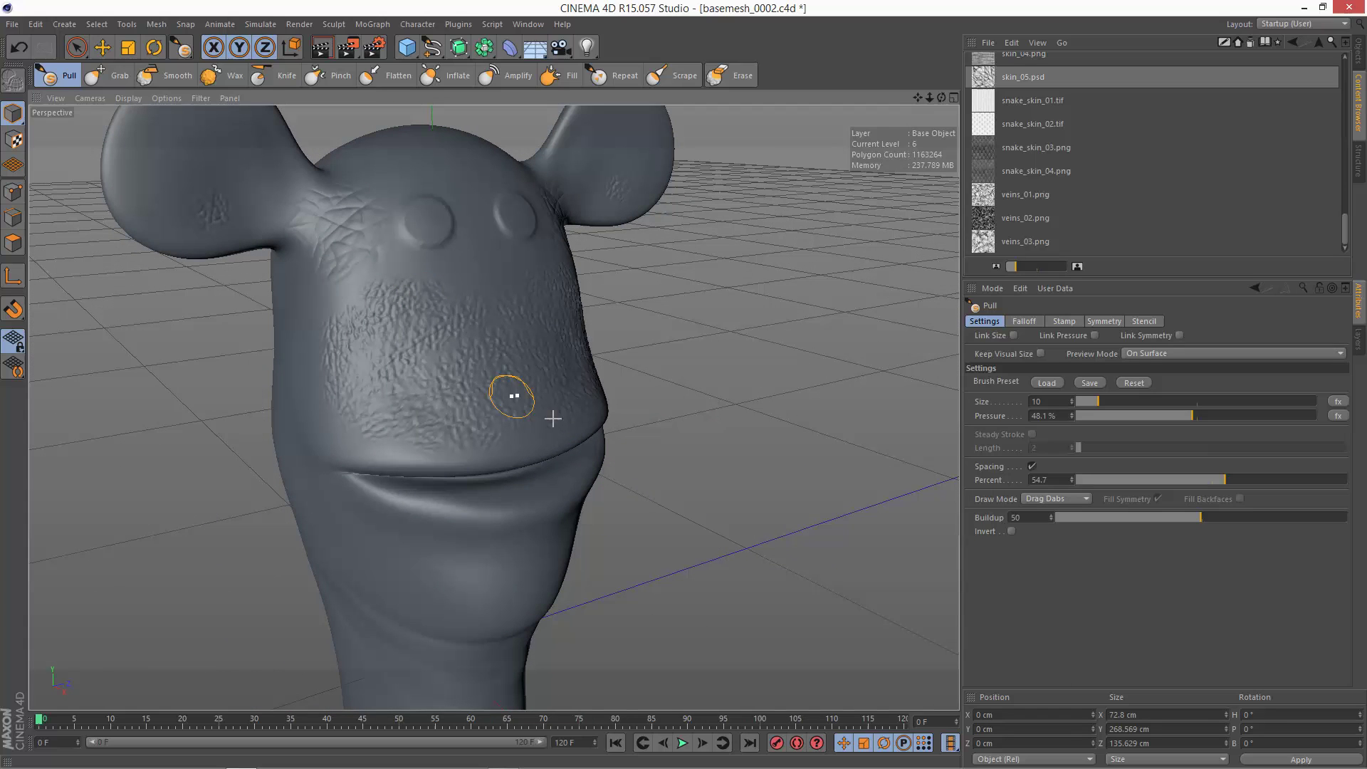
Switch the draw mode to Line and draw a straight line of skin texture across the chin.
click(1059, 499)
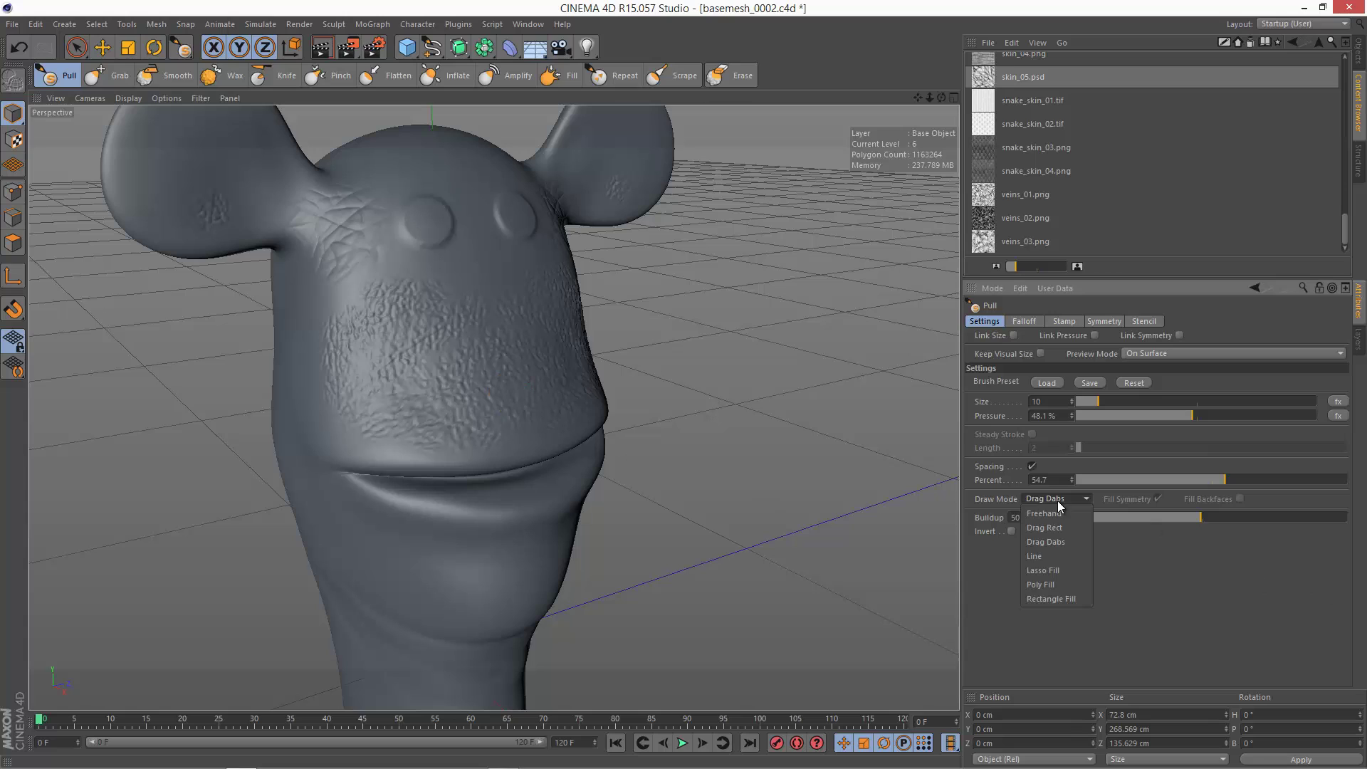
click(1062, 556)
drag(367, 531, 470, 558)
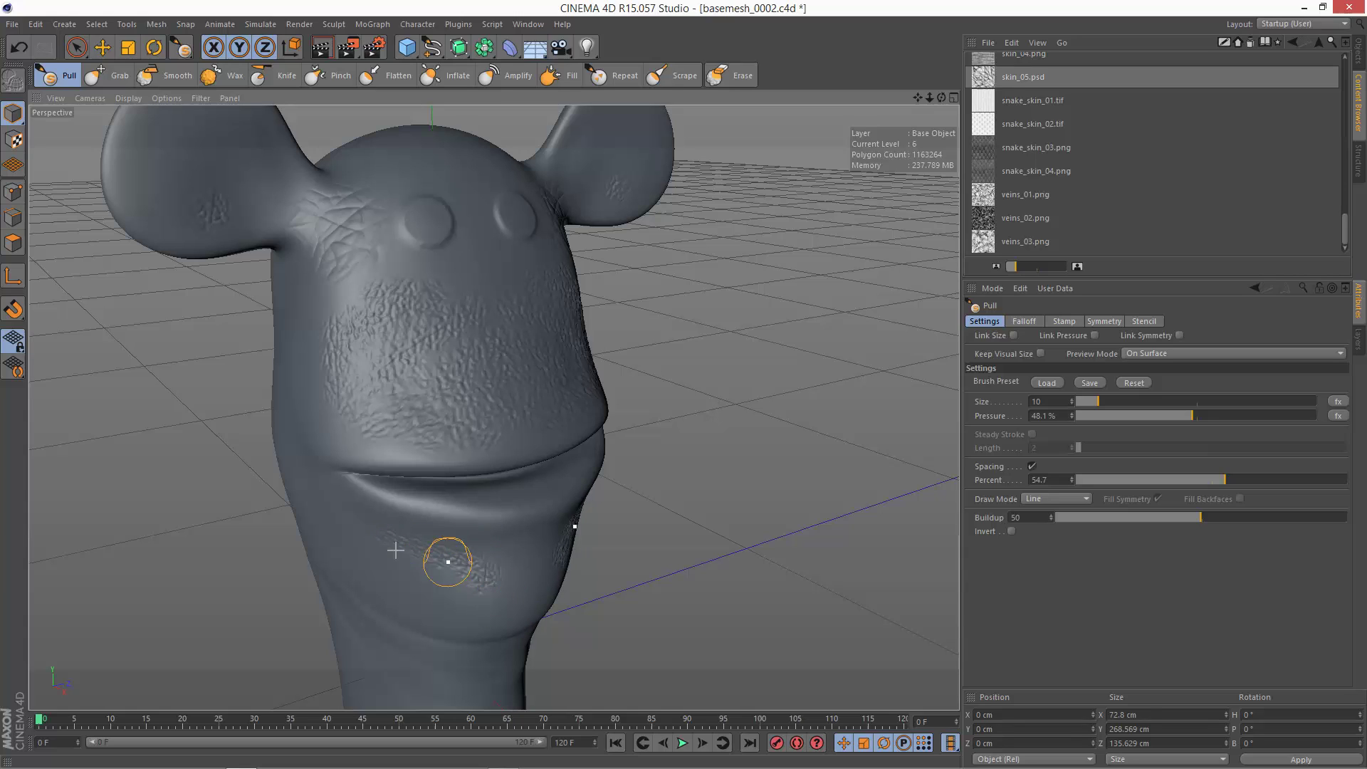
Turn on Fill Backfaces and undo the test stamps on the chin, ear and eye area.
click(1239, 498)
key(ctrl+z)
key(ctrl+z)
key(ctrl+z)
key(ctrl+z)
key(ctrl+z)
key(ctrl+z)
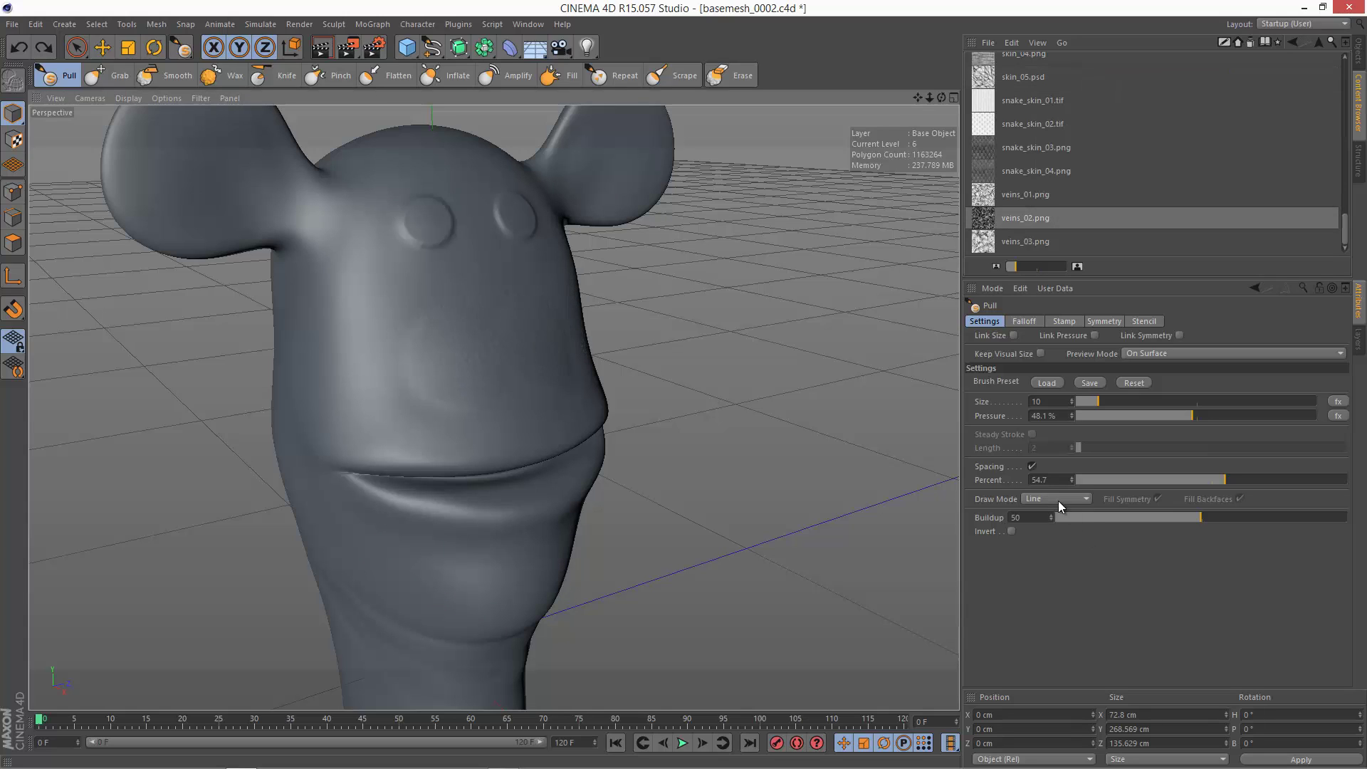
Switch the draw mode to Freehand, paint a test stroke of skin texture across the snout and undo it.
click(1058, 501)
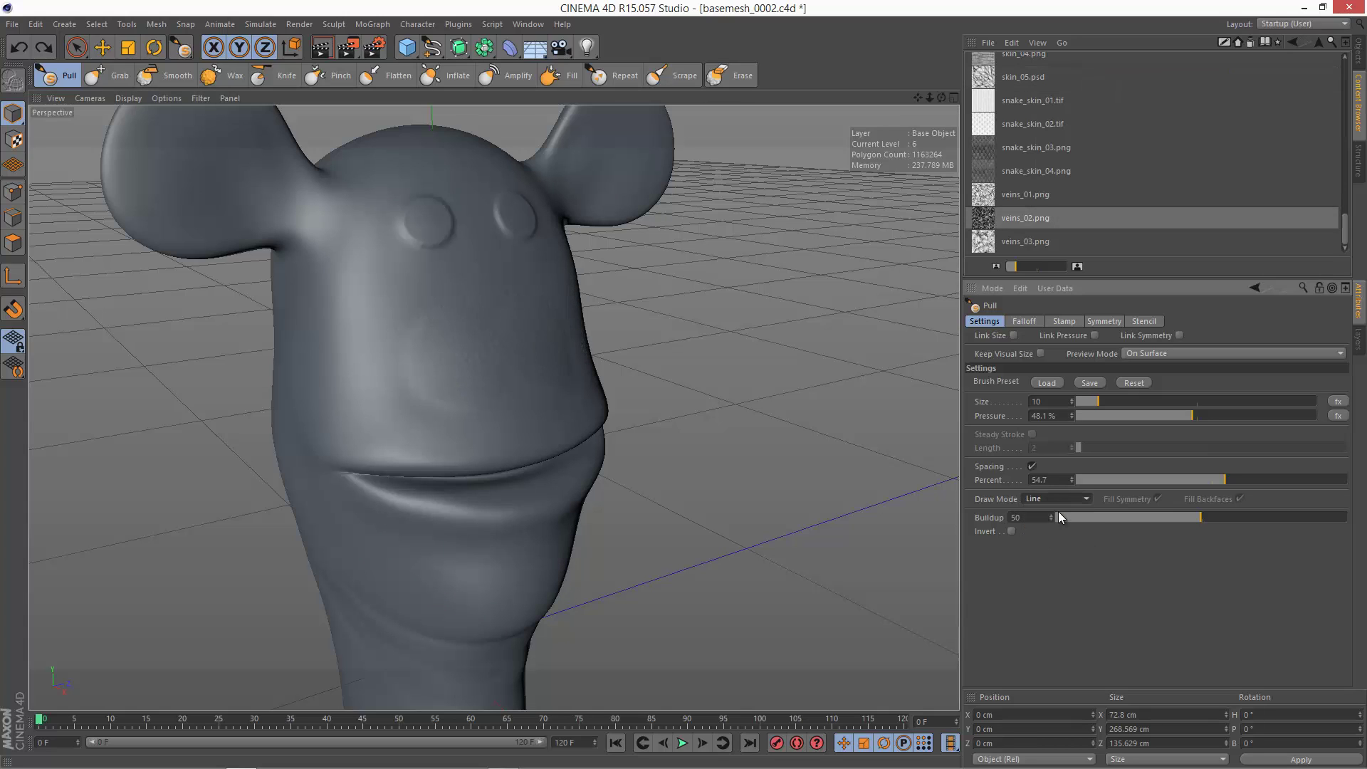
click(1058, 511)
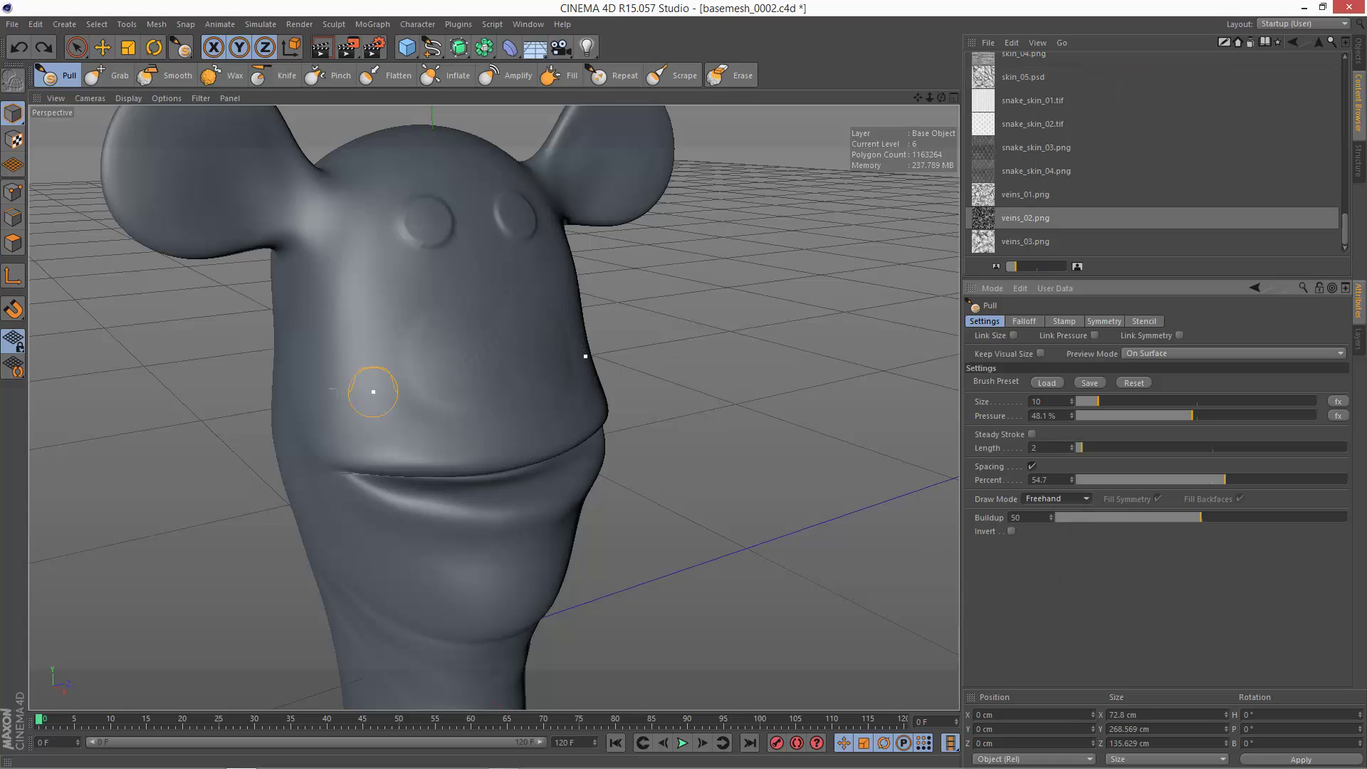
drag(416, 316, 469, 304)
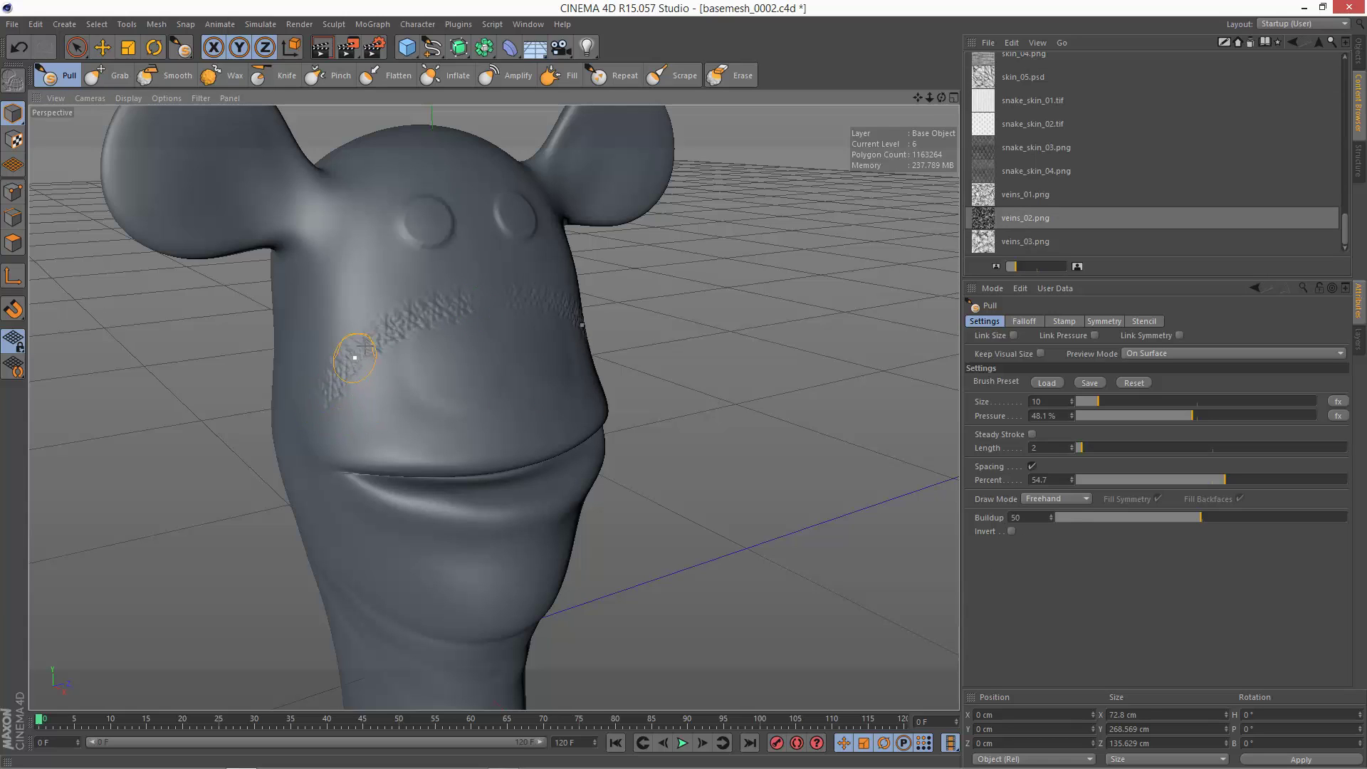
key(ctrl+z)
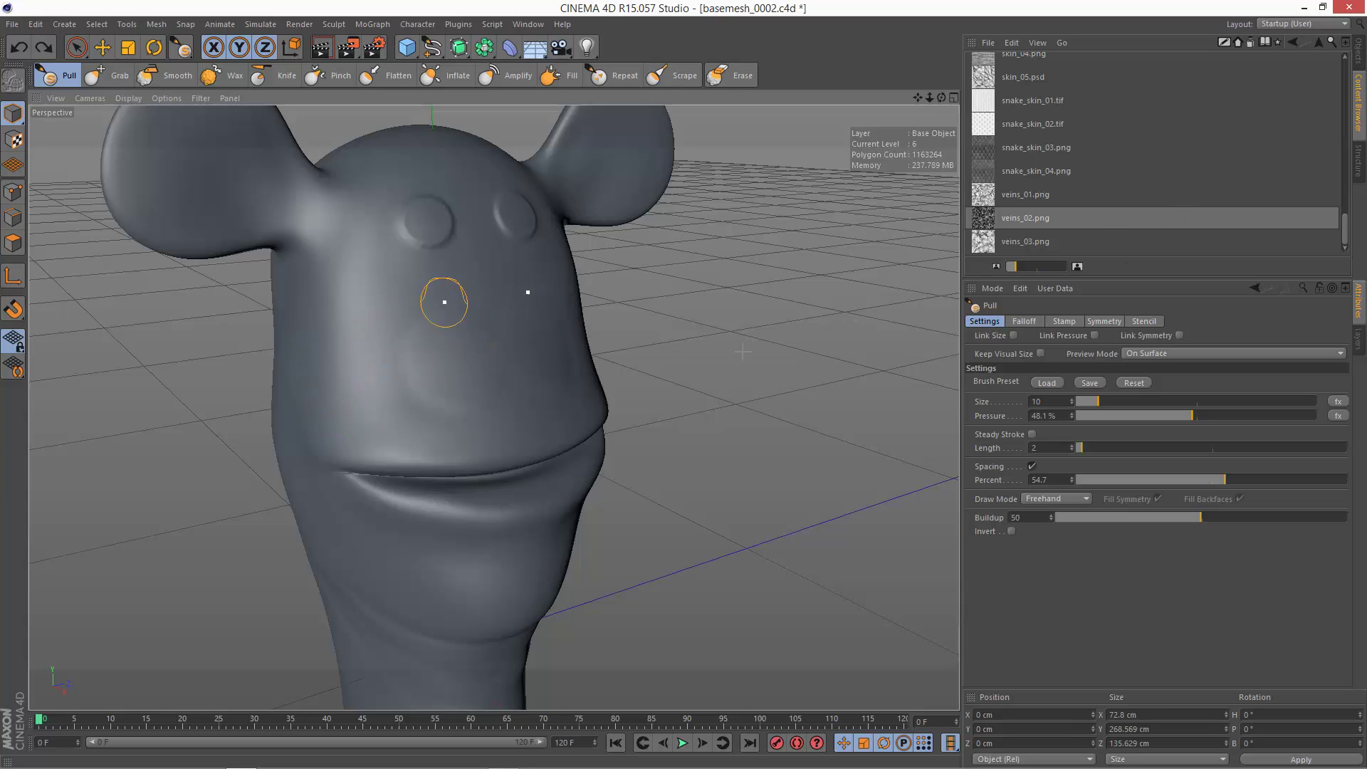
Load scales_02_7line.psd as the stamp image and paint a curved freehand stroke of scales across the upper snout.
click(1063, 321)
click(1339, 182)
drag(1339, 191, 1337, 194)
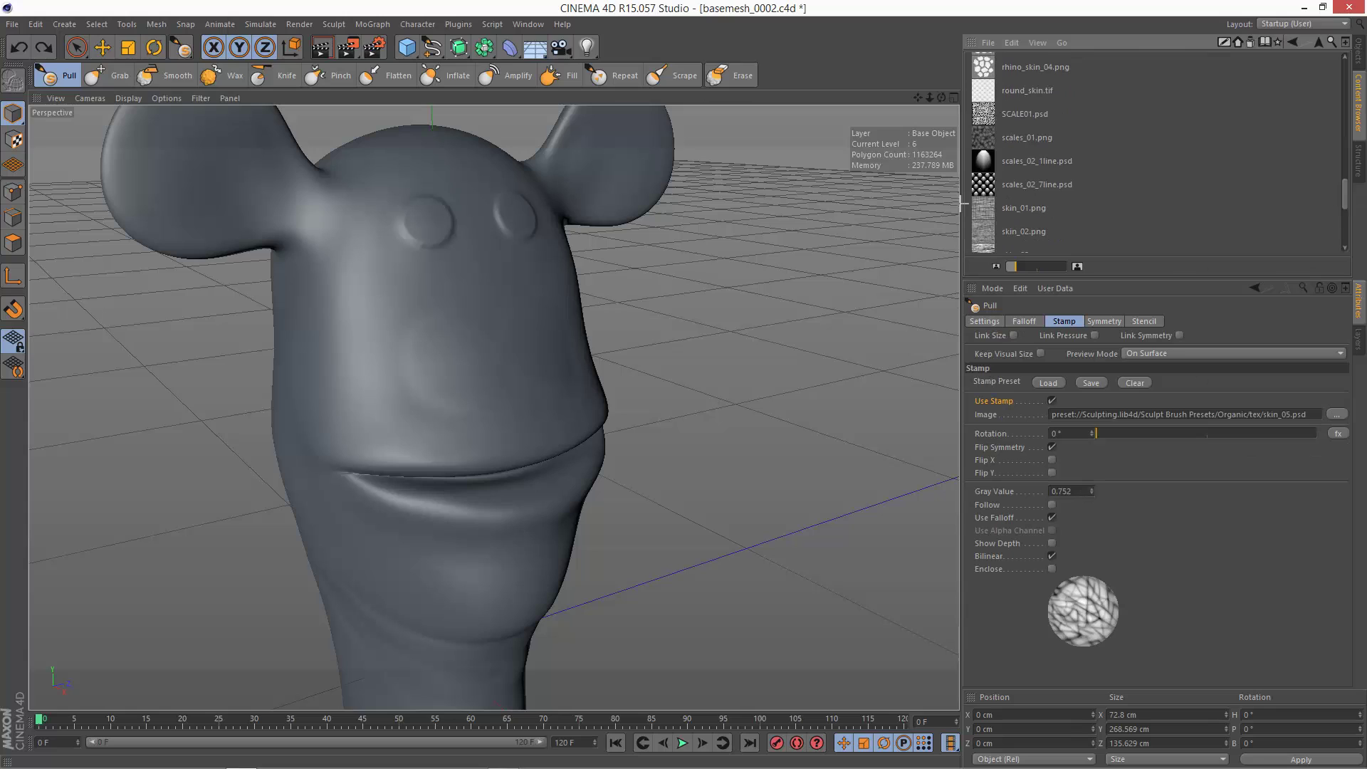
drag(988, 191, 1125, 417)
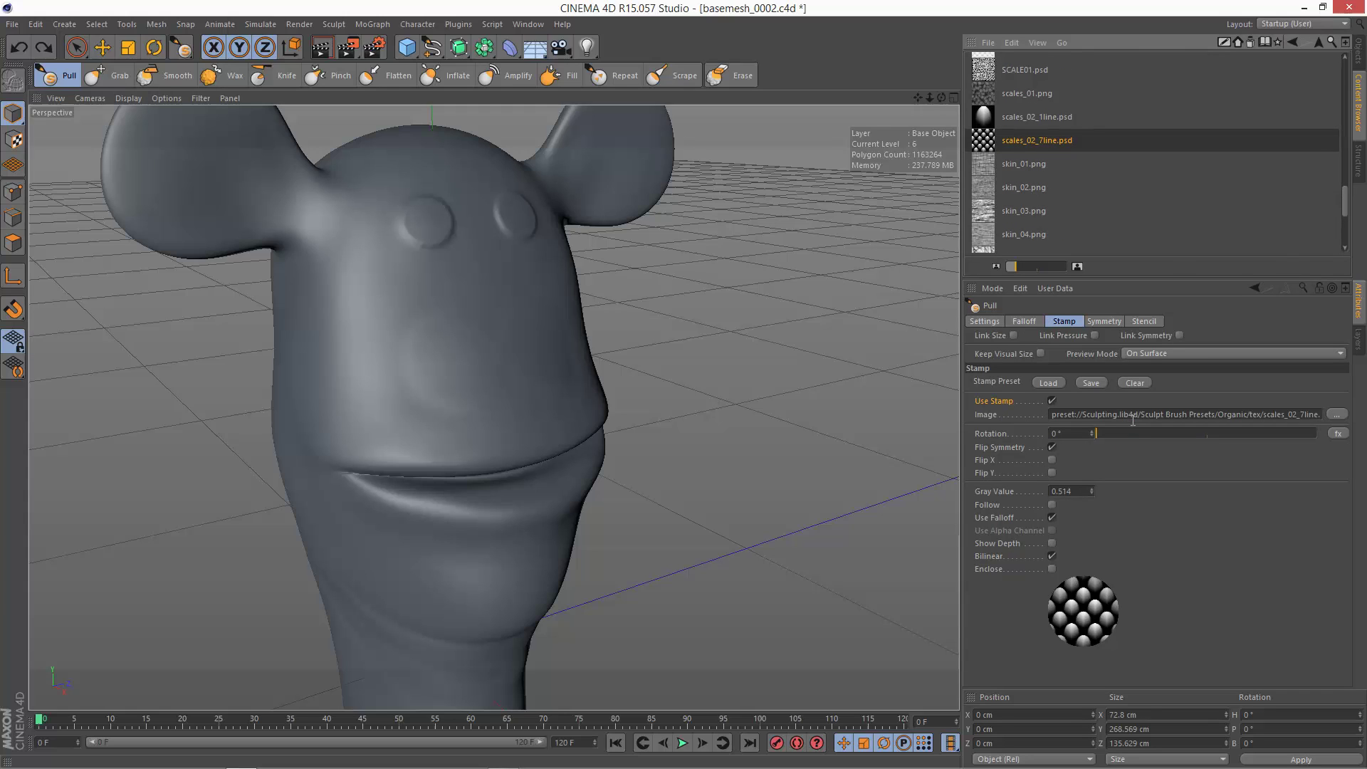
mouse_move(321, 358)
mouse_down()
mouse_move(356, 331)
mouse_move(466, 303)
mouse_up()
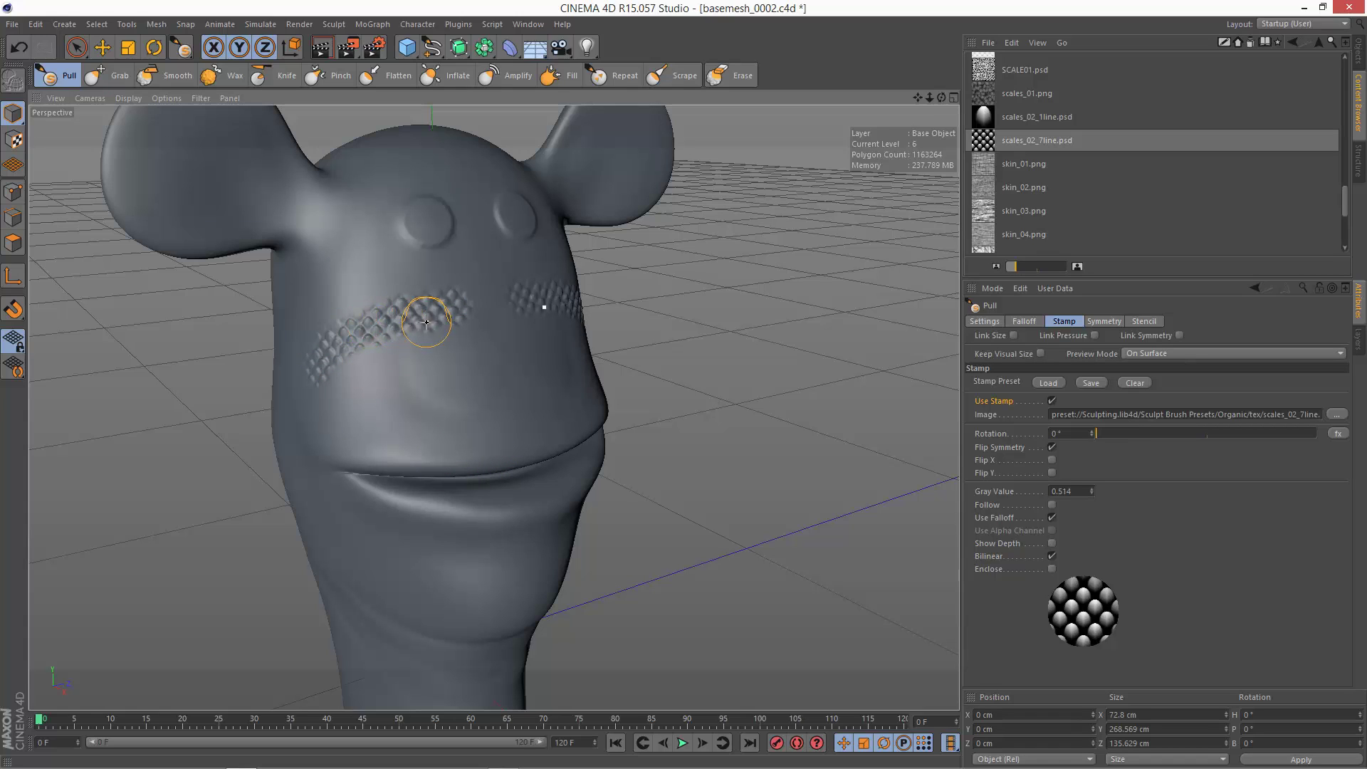
Turn on Follow for the stamp and try scale strokes below the existing one, undoing each test.
click(1052, 504)
drag(327, 412, 490, 366)
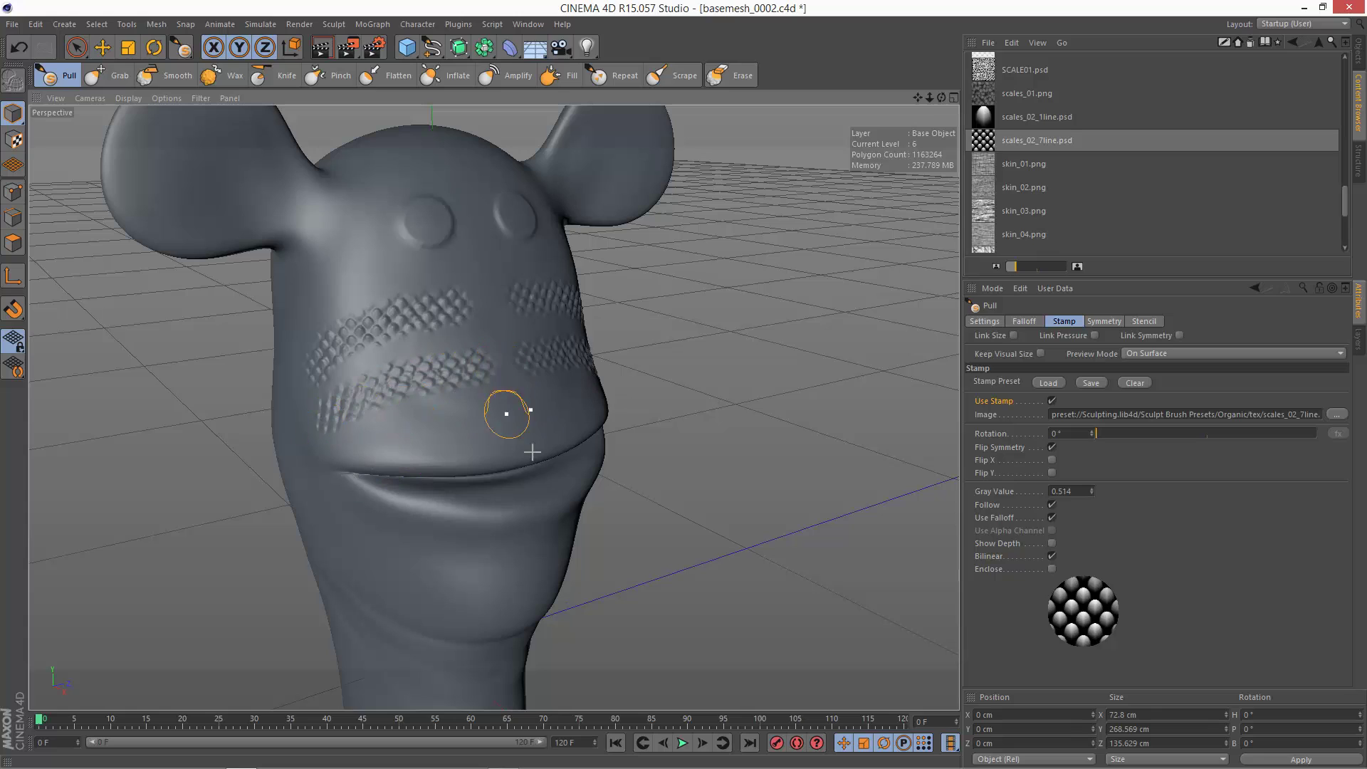
key(ctrl+z)
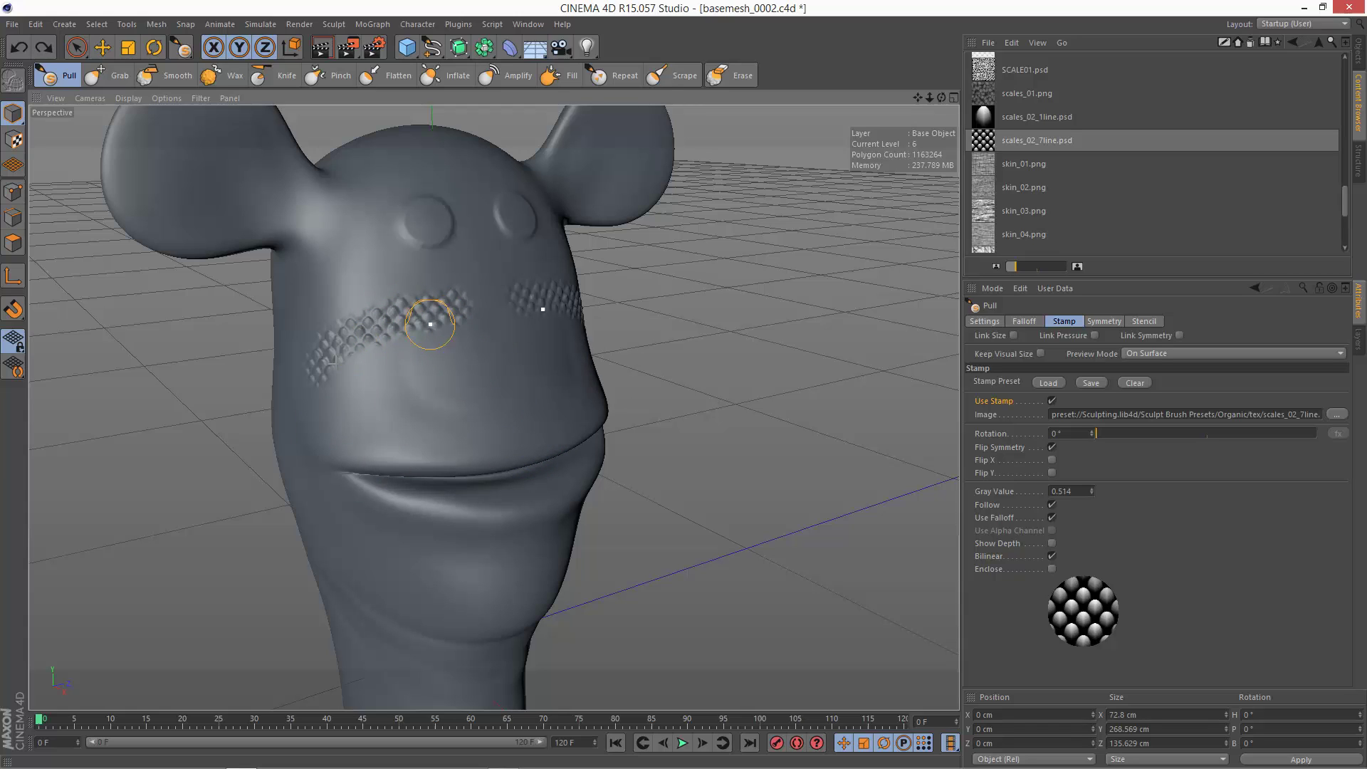
mouse_move(323, 430)
mouse_down()
mouse_move(388, 390)
mouse_move(524, 368)
mouse_up()
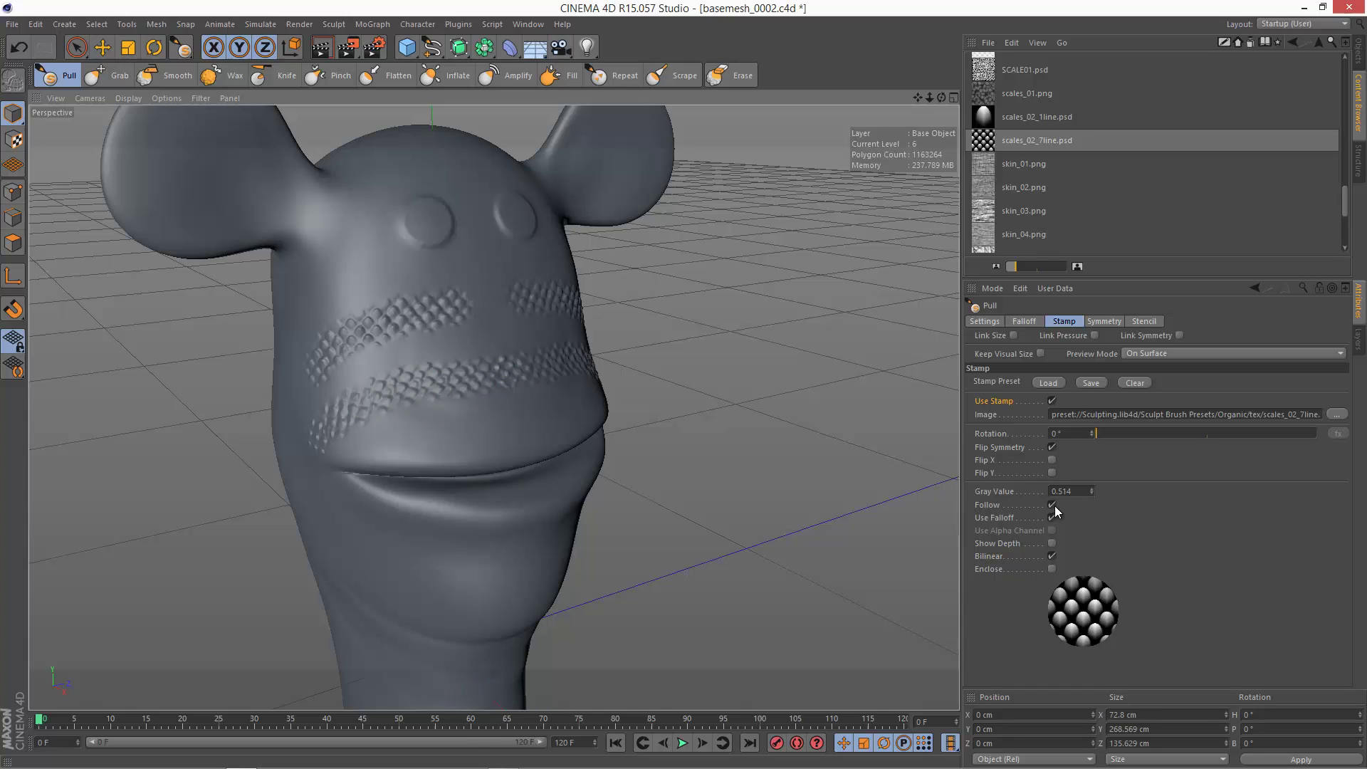
key(ctrl+z)
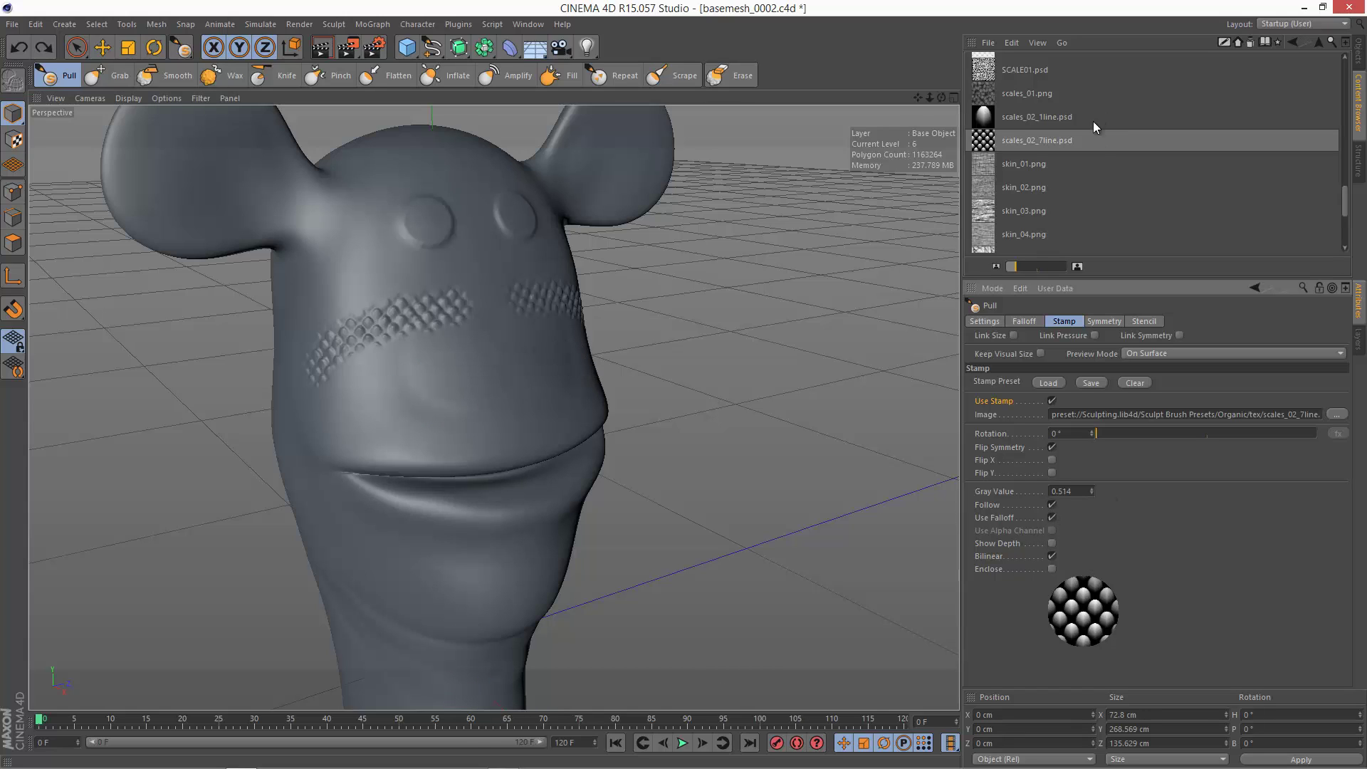
Switch the draw mode to Drag Rect, stamp a test patch of scales on the front of the snout and undo it.
drag(942, 98, 993, 340)
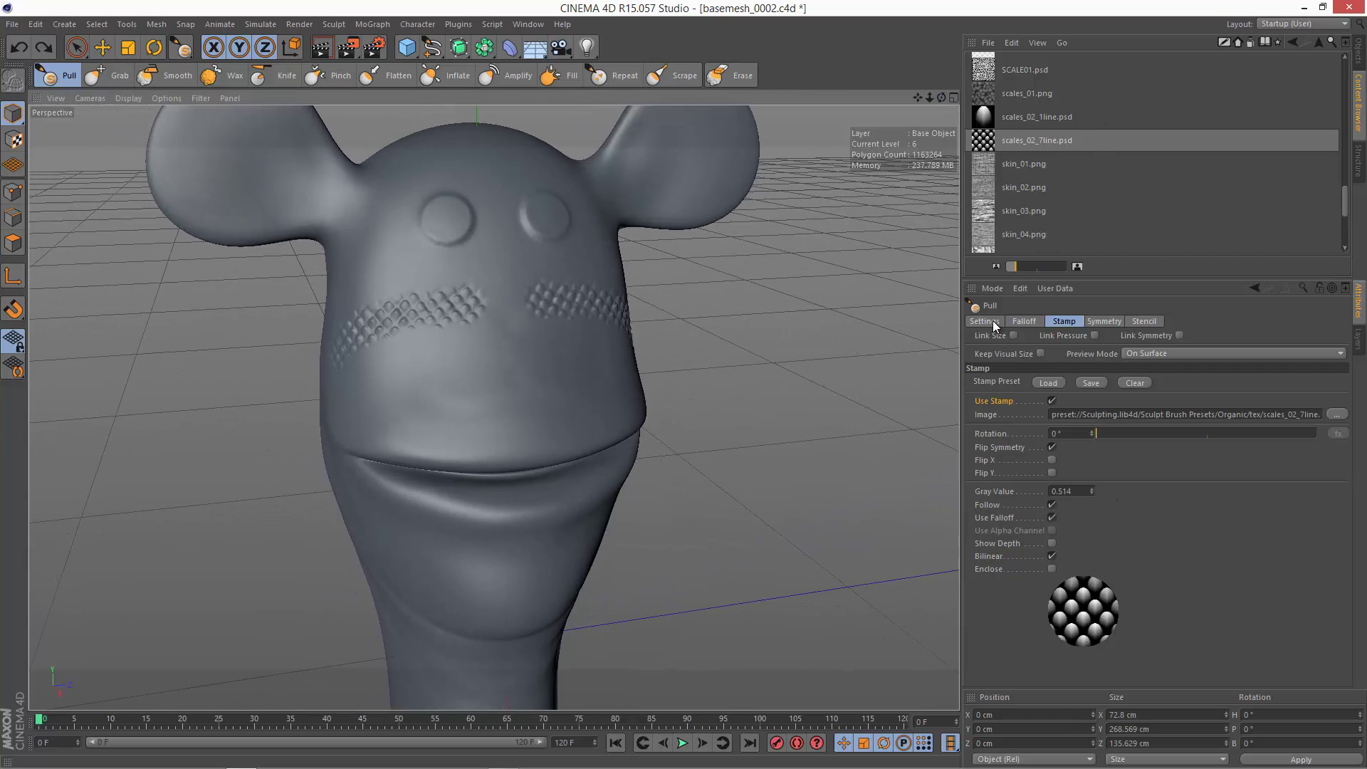
click(986, 321)
click(1053, 499)
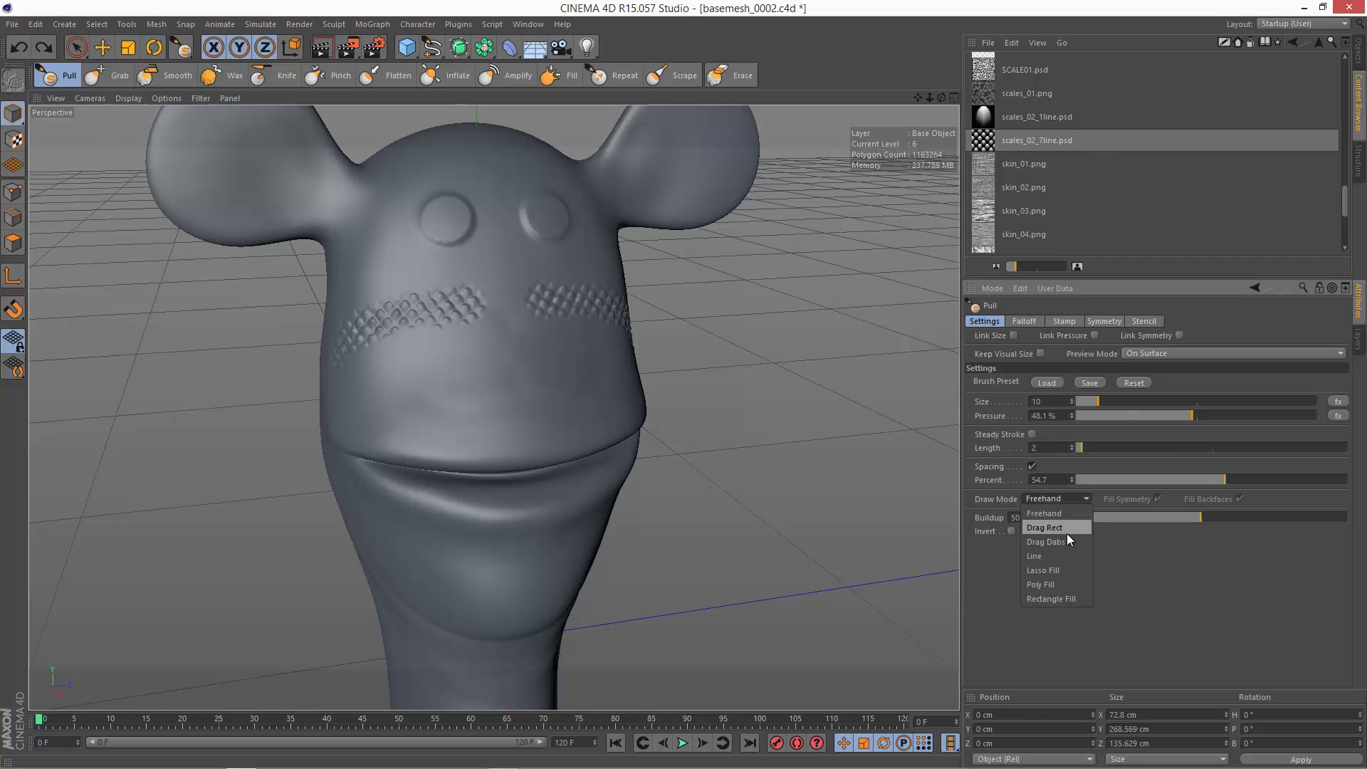
click(1066, 533)
drag(477, 381, 505, 404)
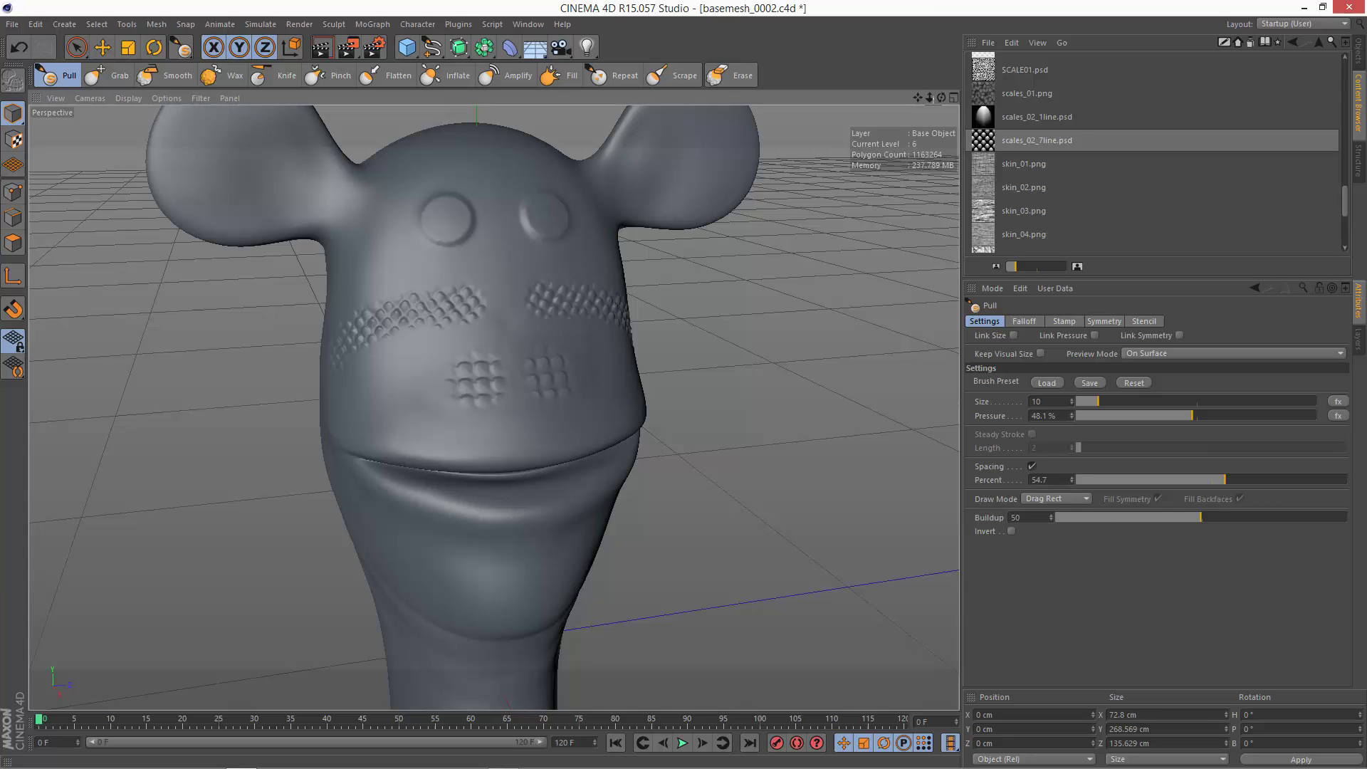
drag(942, 98, 677, 386)
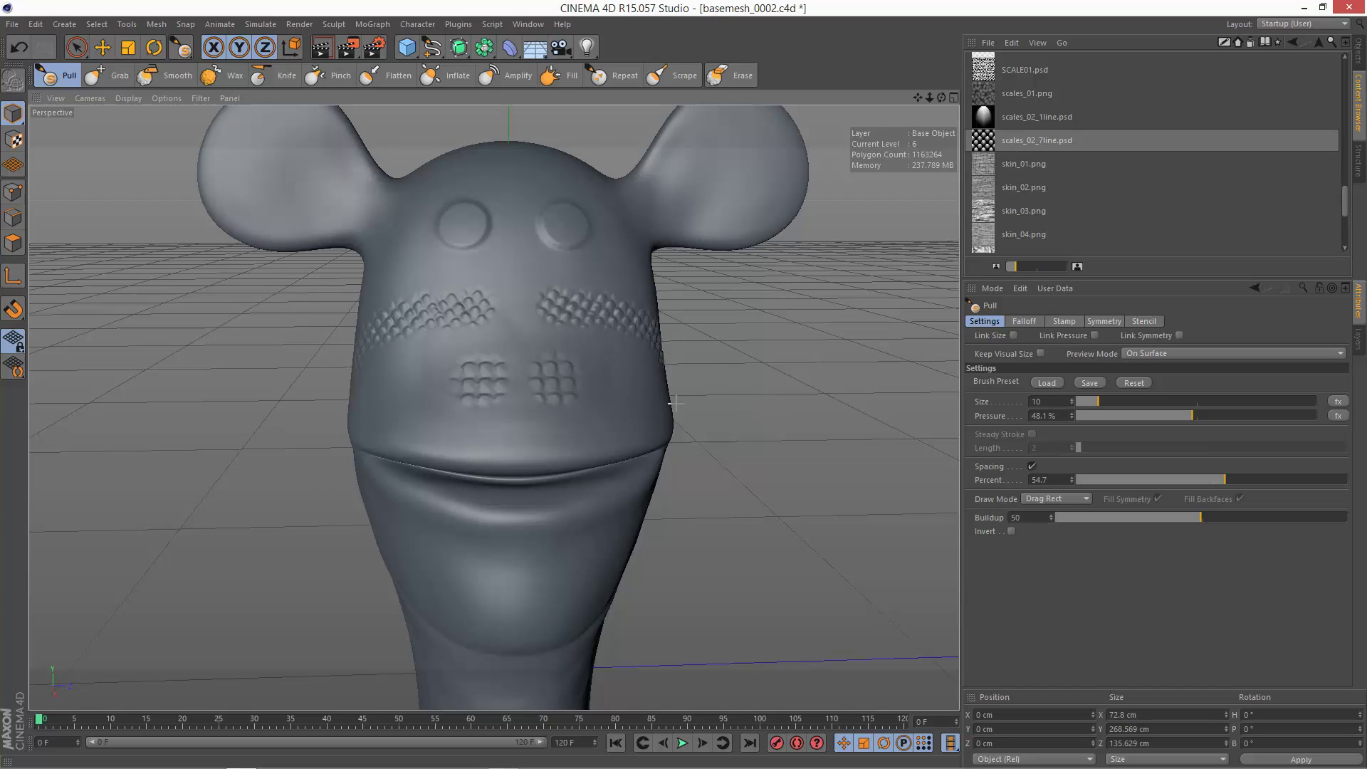
click(1027, 323)
click(1063, 322)
key(ctrl+z)
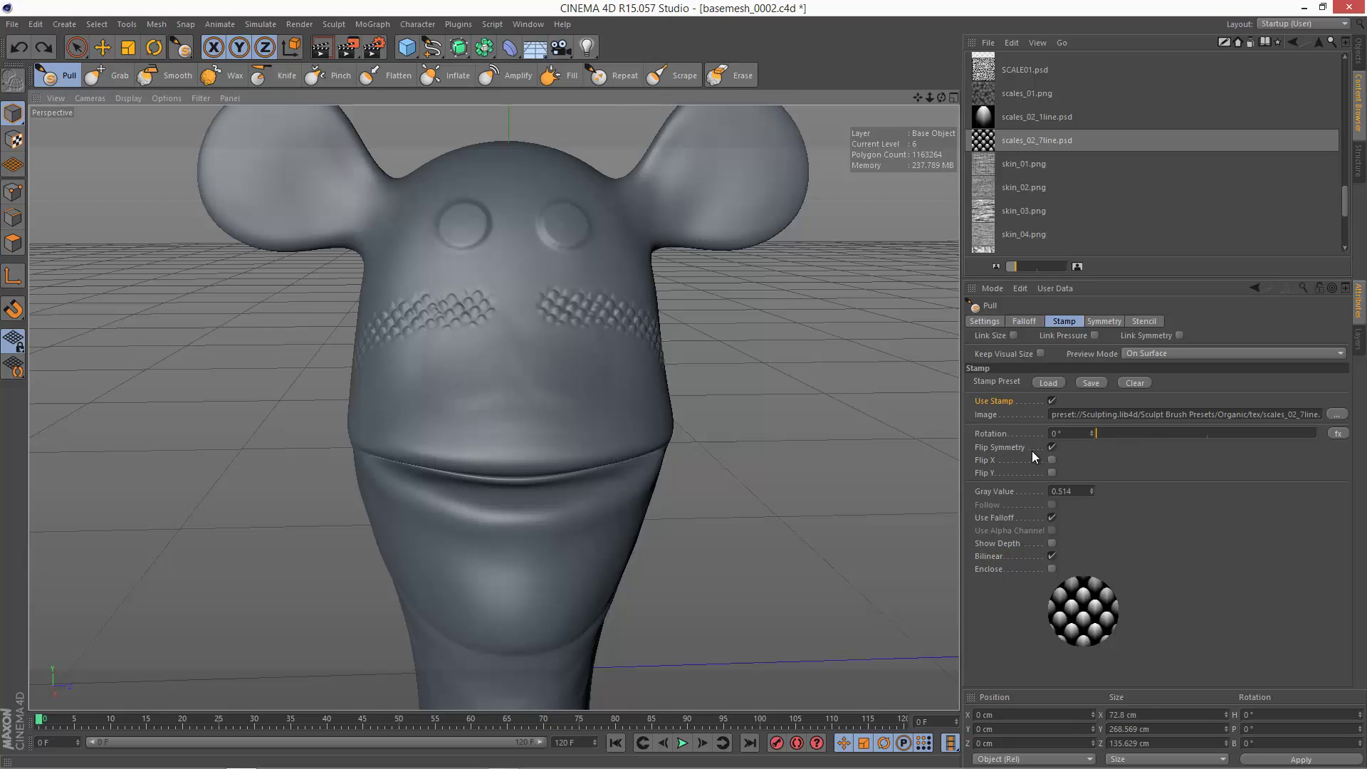
Turn off Flip Symmetry and try stamping mirrored scale patches on the front of the snout, undoing each test.
click(1052, 447)
mouse_move(556, 402)
mouse_down()
mouse_move(588, 403)
mouse_move(583, 415)
mouse_up()
key(ctrl+z)
drag(461, 368, 484, 390)
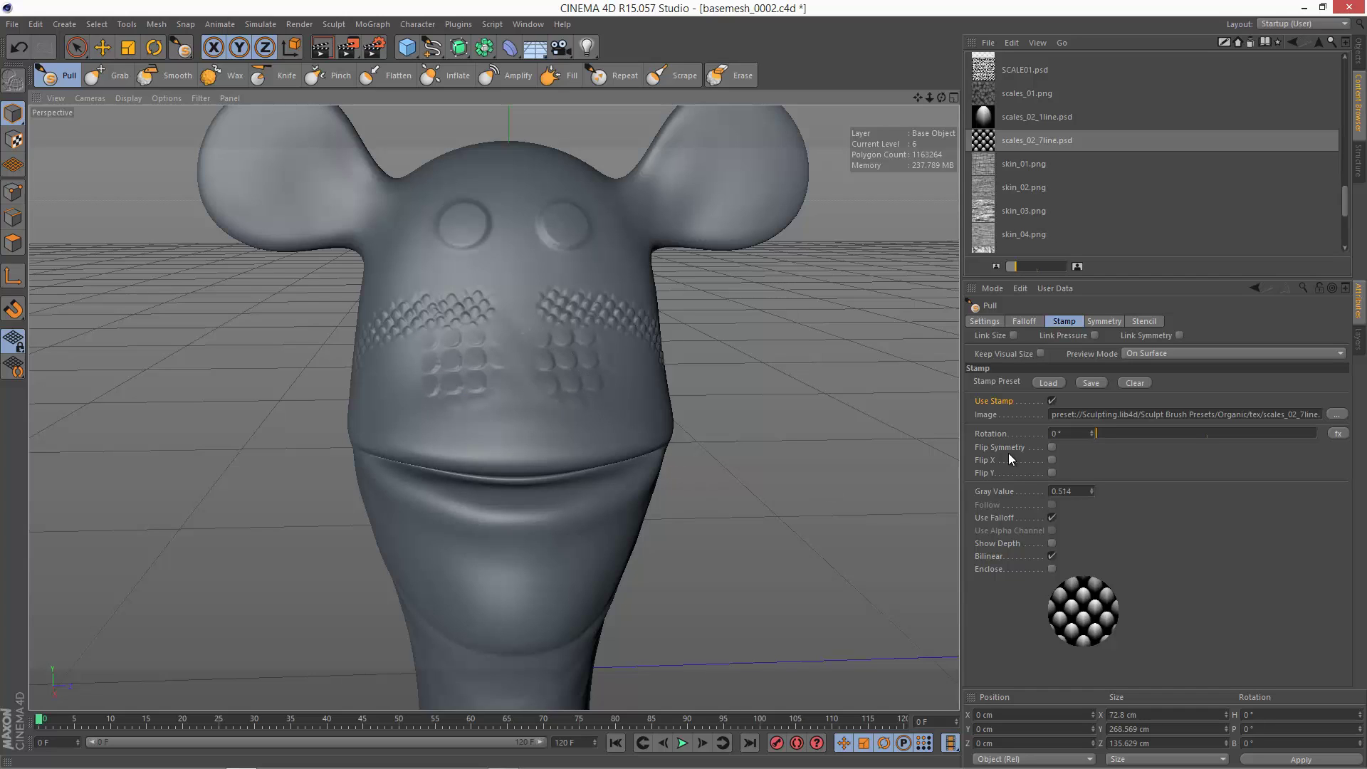
key(ctrl+z)
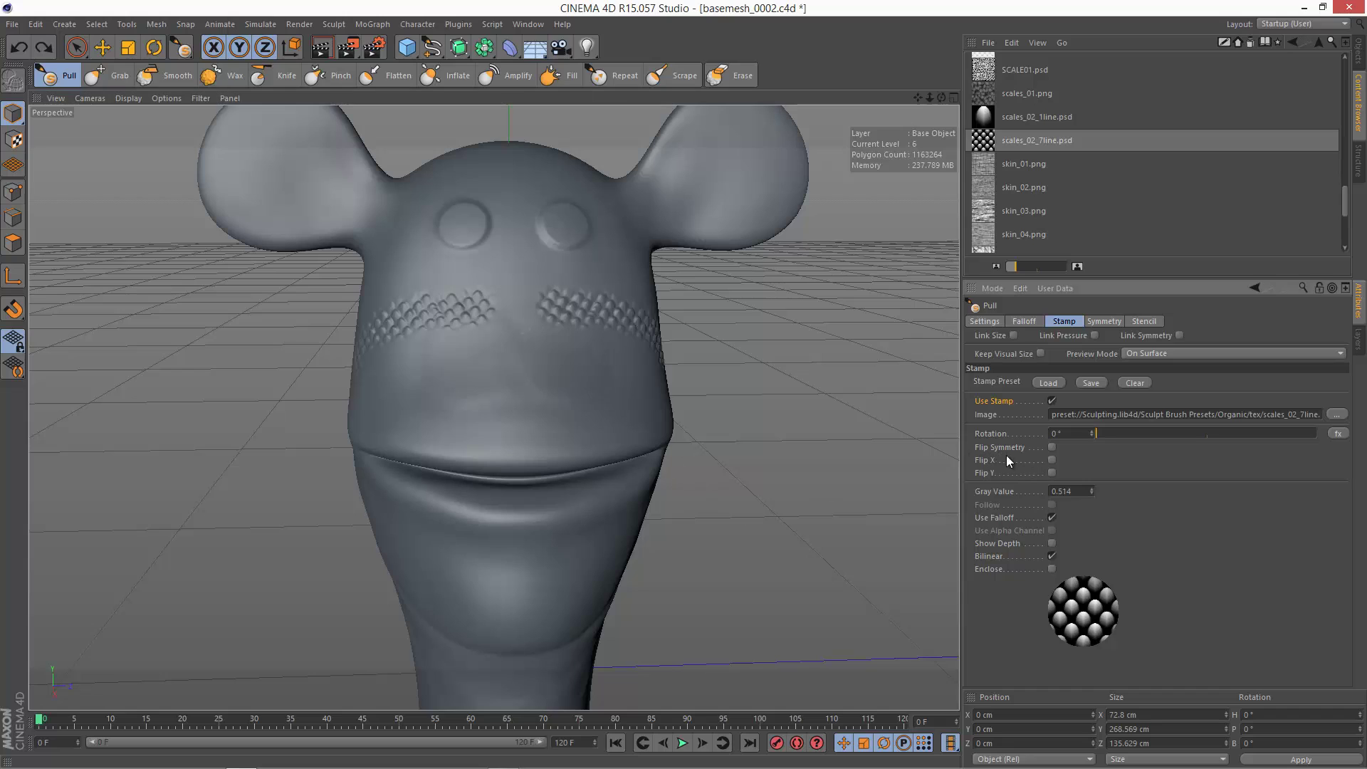
Turn Flip Symmetry back on, stamp a rotated test patch of scales above the mouth and undo it.
click(1051, 447)
mouse_move(484, 399)
mouse_down()
mouse_move(470, 388)
mouse_move(494, 357)
mouse_move(506, 379)
mouse_up()
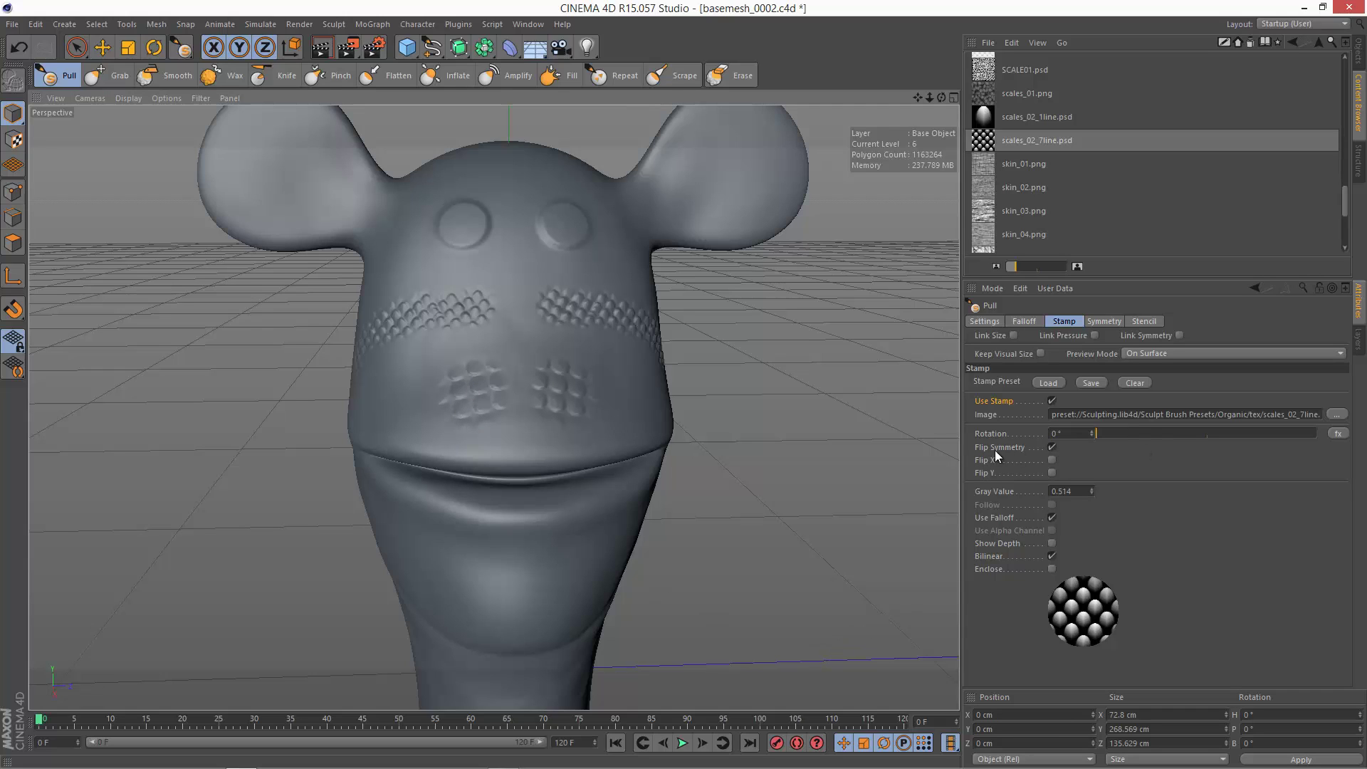
key(ctrl+z)
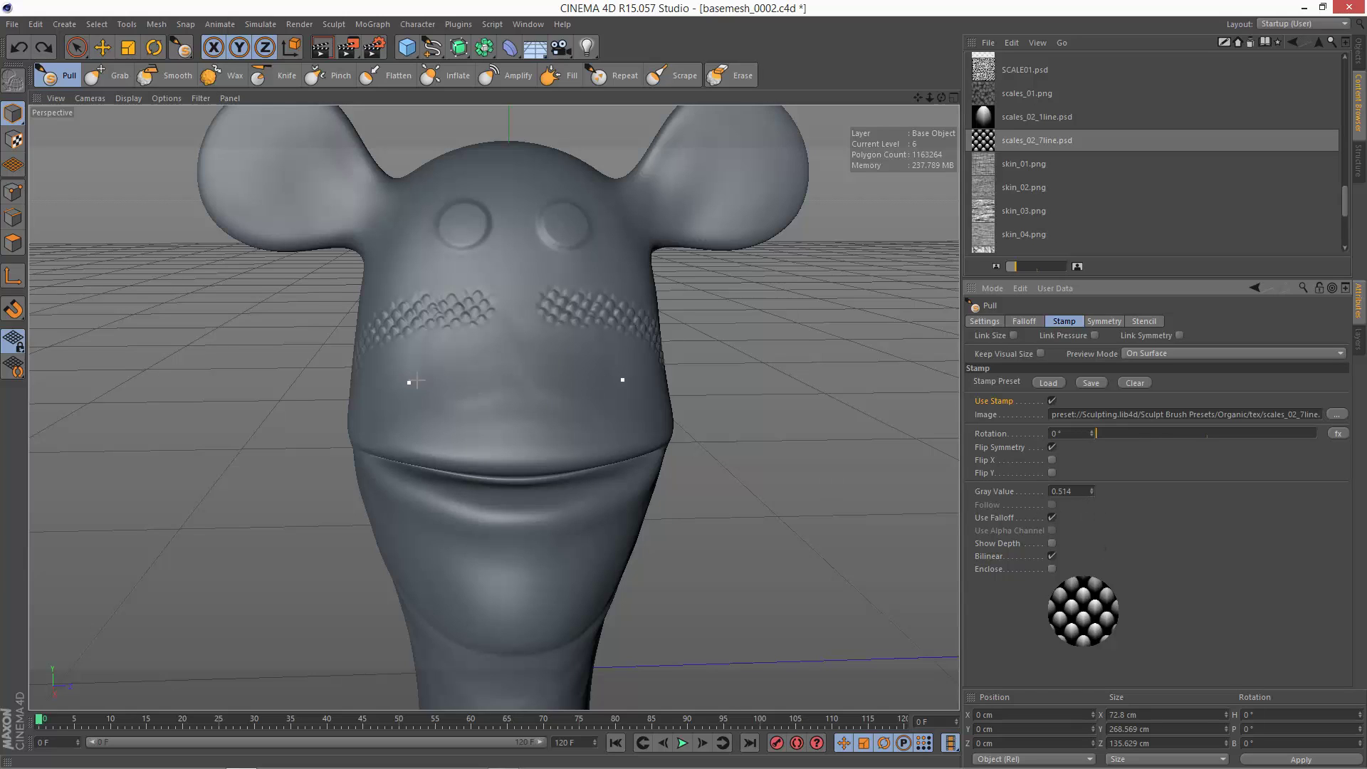
Stamp a scale patch on the side of the snout, and another beside it with the Gray Value set to 1.
drag(941, 97, 1072, 596)
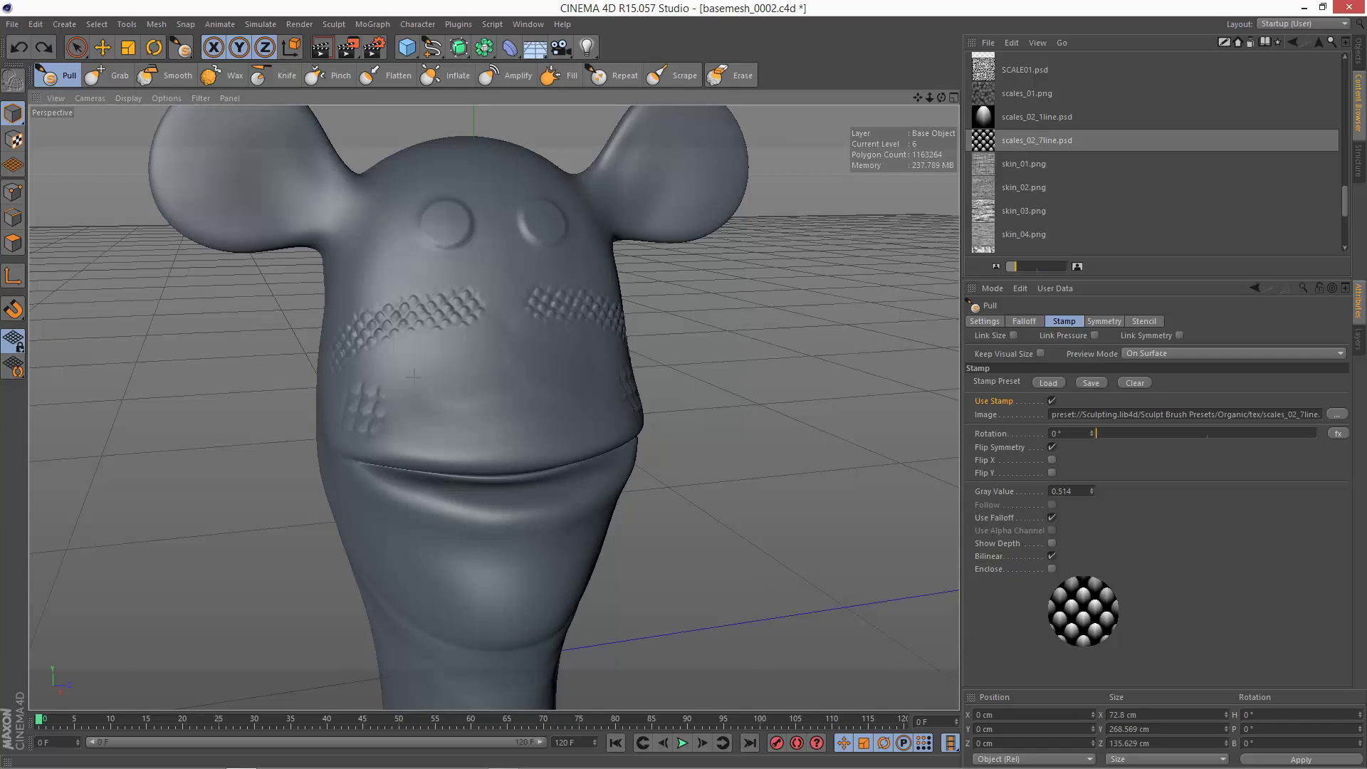
mouse_move(356, 411)
mouse_down()
mouse_move(384, 406)
mouse_move(381, 450)
mouse_up()
drag(1089, 491, 1091, 489)
mouse_move(398, 373)
mouse_down()
mouse_move(416, 363)
mouse_move(433, 380)
mouse_move(417, 358)
mouse_move(425, 369)
mouse_up()
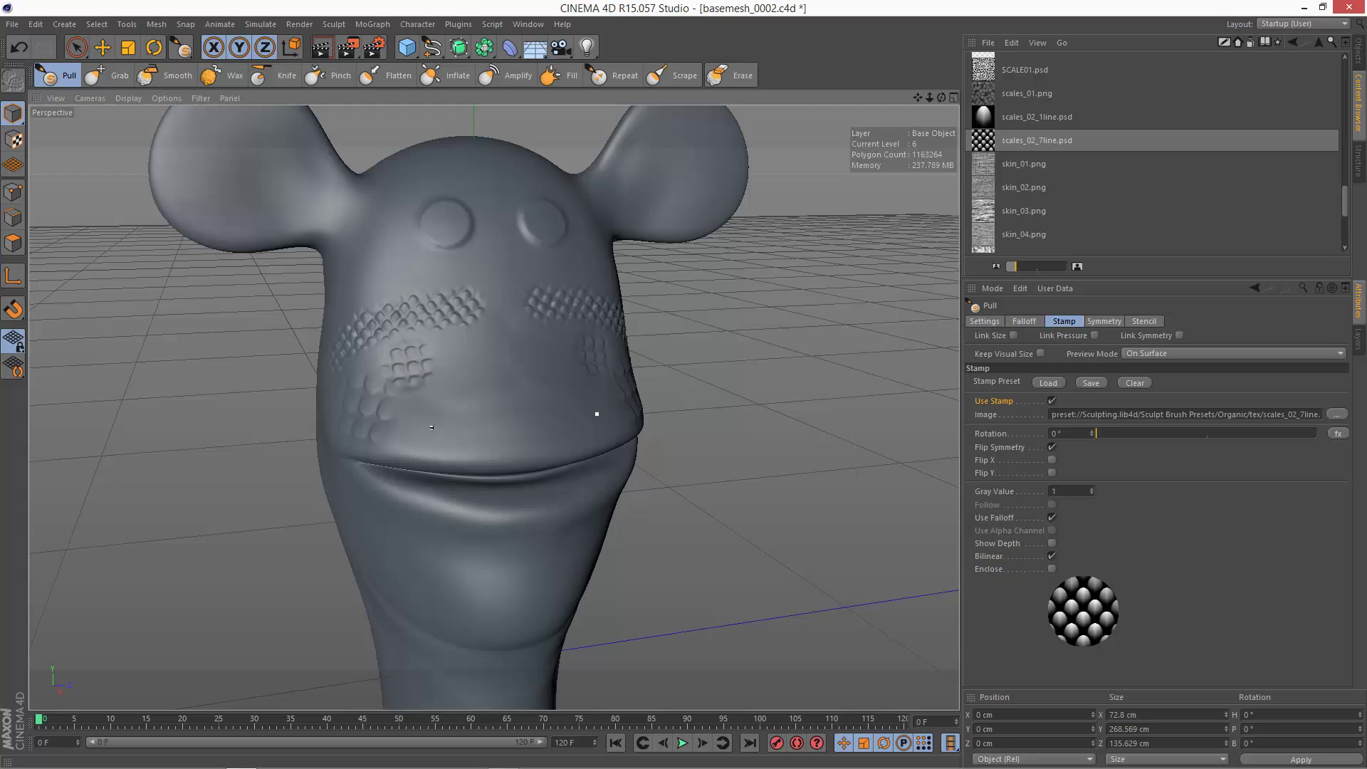
Stamp a scale patch just above the mouth with a lowered Gray Value, and set the Gray Value back to 1.
alt+drag(431, 427, 512, 357)
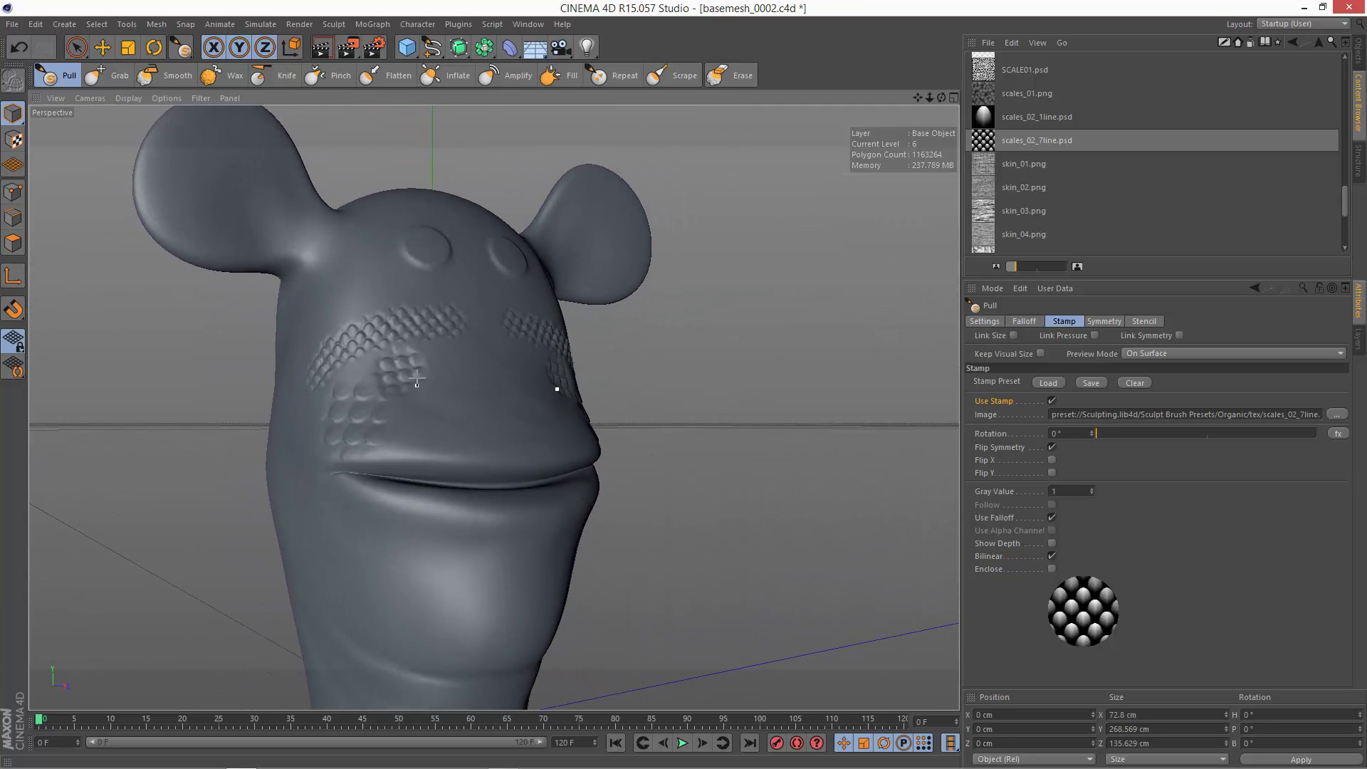
drag(1092, 493, 1094, 498)
drag(1092, 492, 1094, 482)
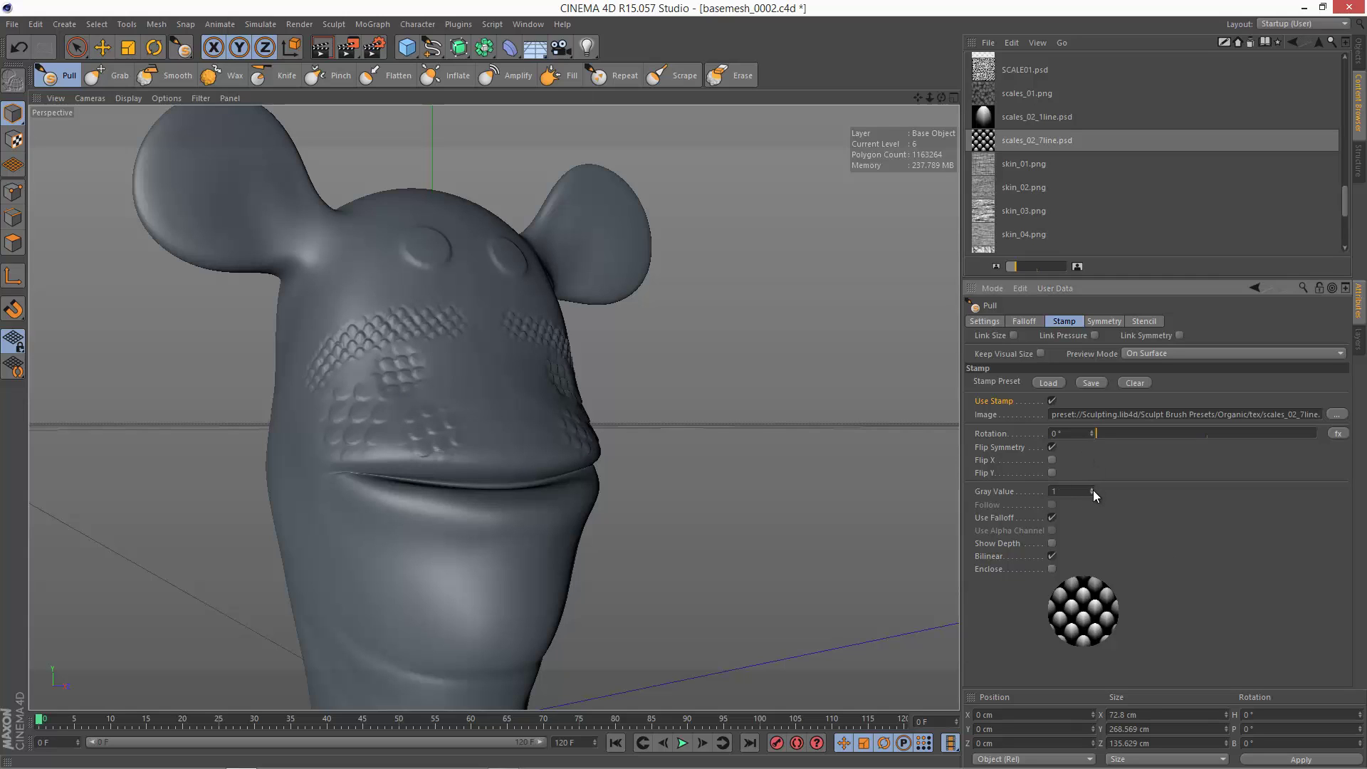